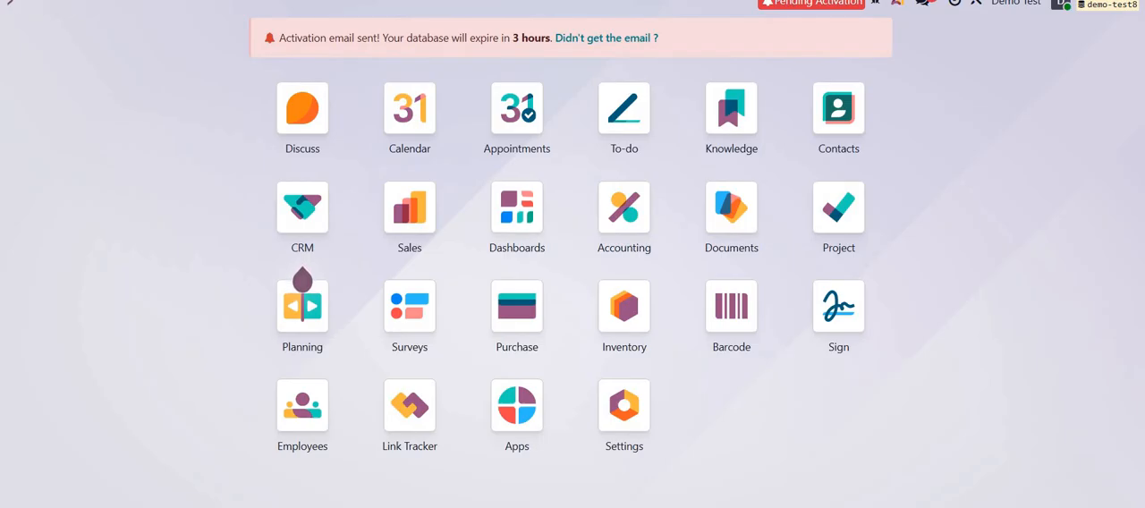
# Find the Landed Costs option in the Inventory settings, check its default journal choices, and save the settings.
pyautogui.click(625, 306)
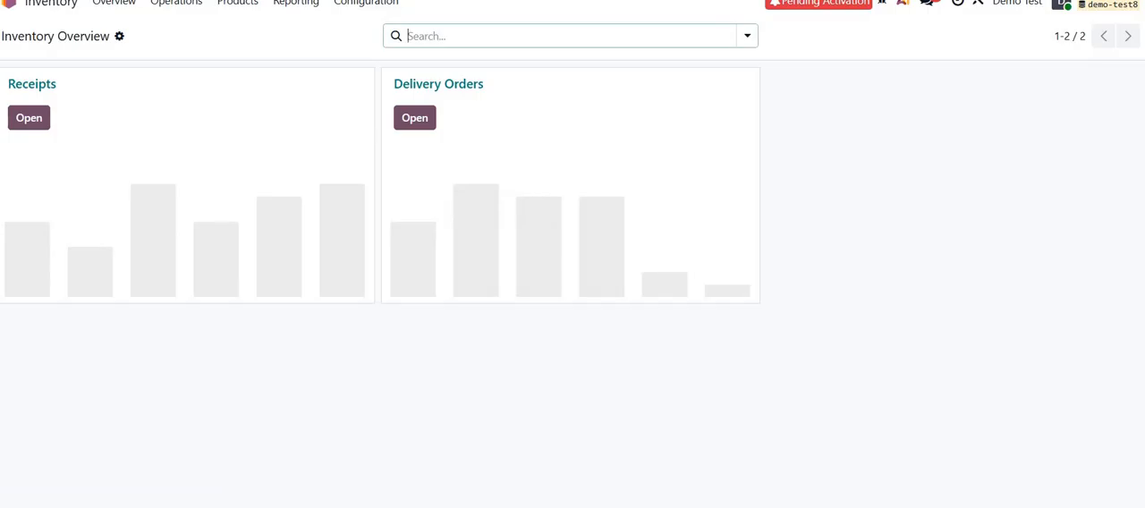
pyautogui.click(366, 2)
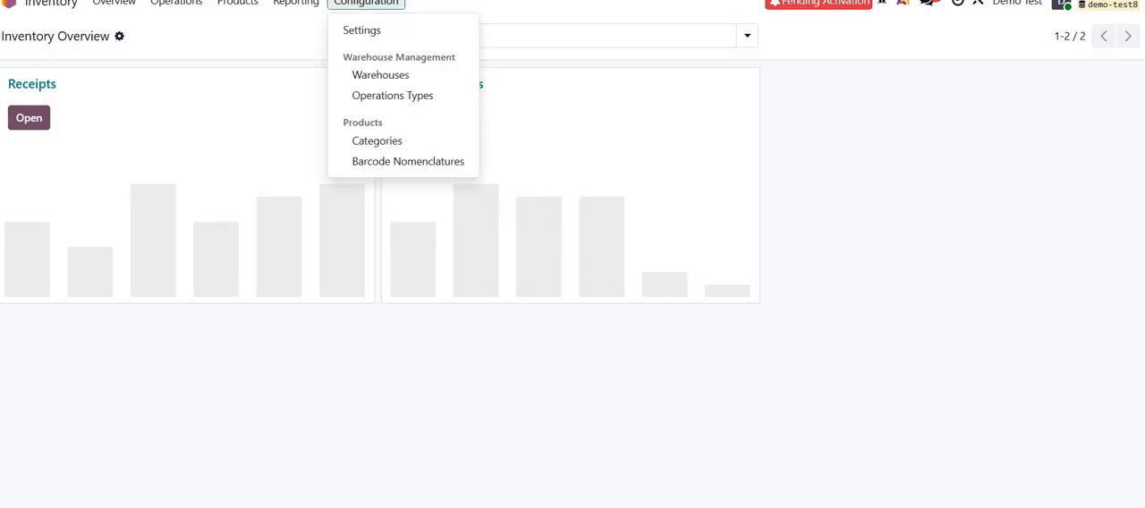
pyautogui.click(361, 28)
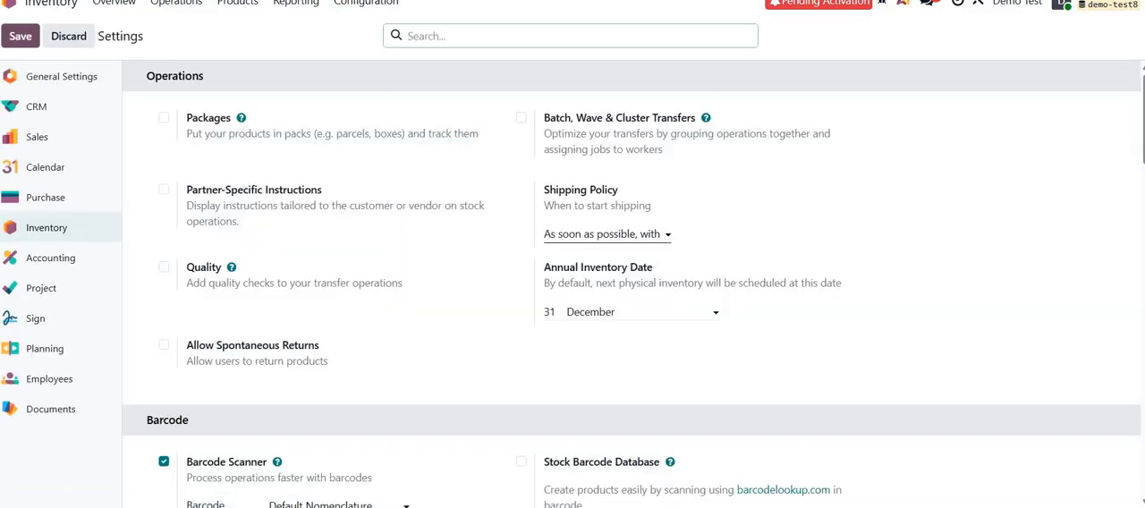
pyautogui.write('land')
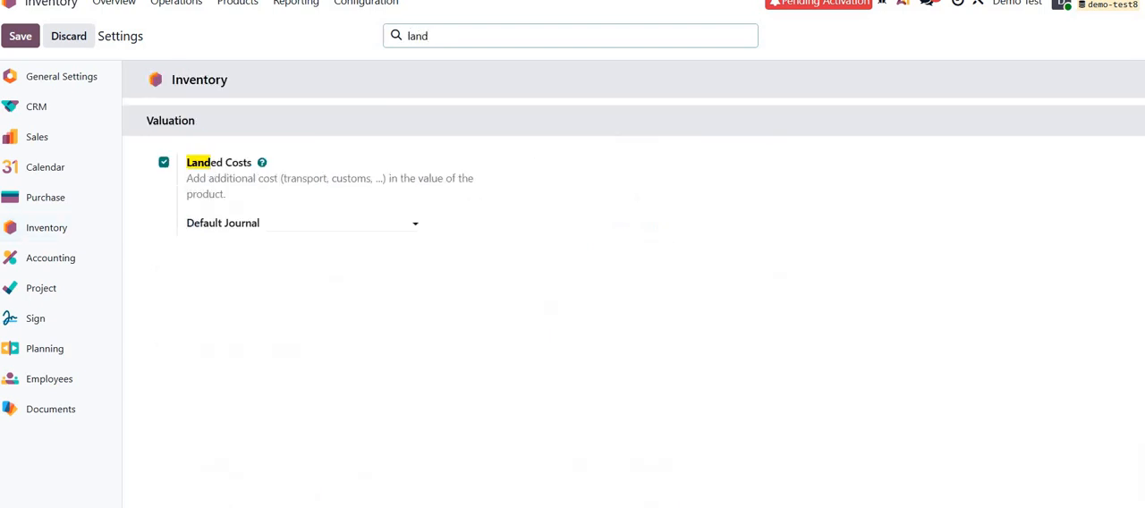
pyautogui.click(341, 224)
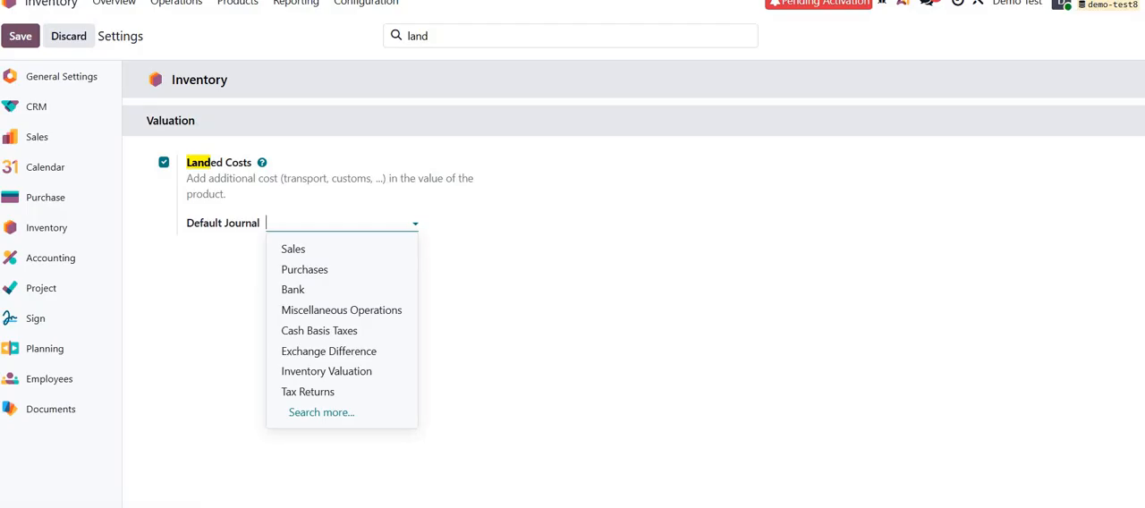
pyautogui.click(537, 268)
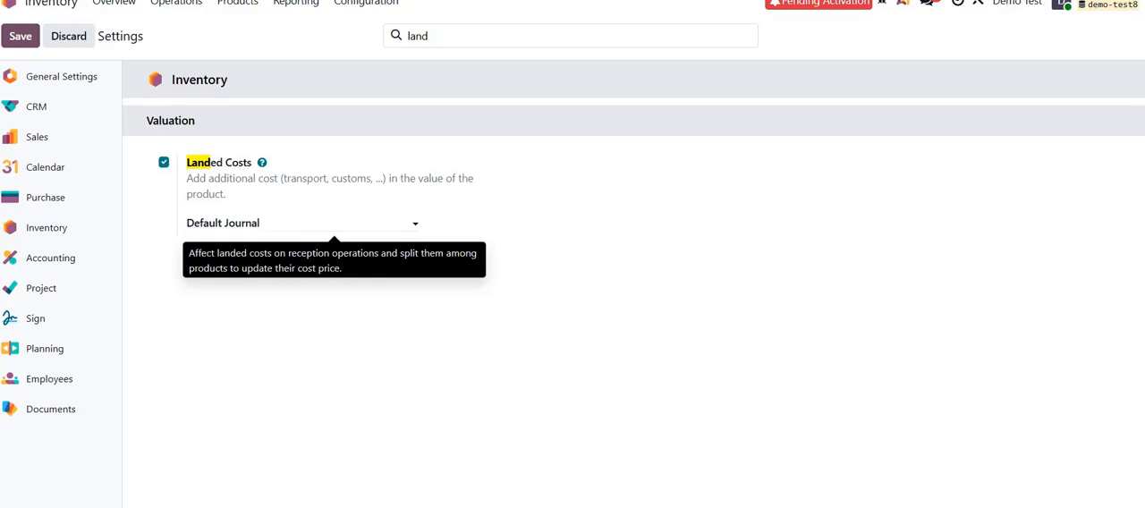
pyautogui.click(19, 36)
# Open the Goods product category and review its costing method and inventory valuation options.
pyautogui.click(382, 5)
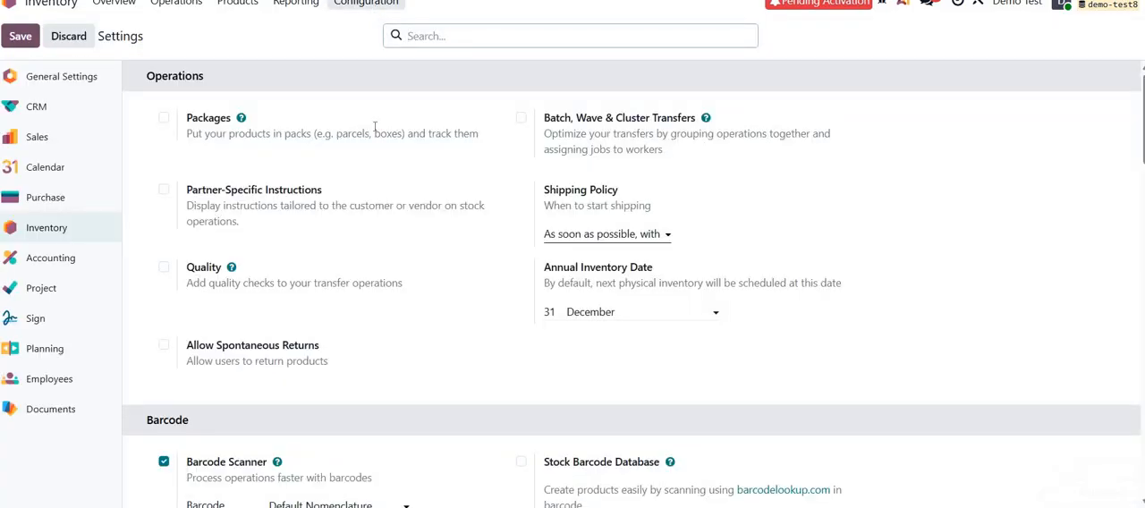
pyautogui.click(376, 5)
pyautogui.click(376, 145)
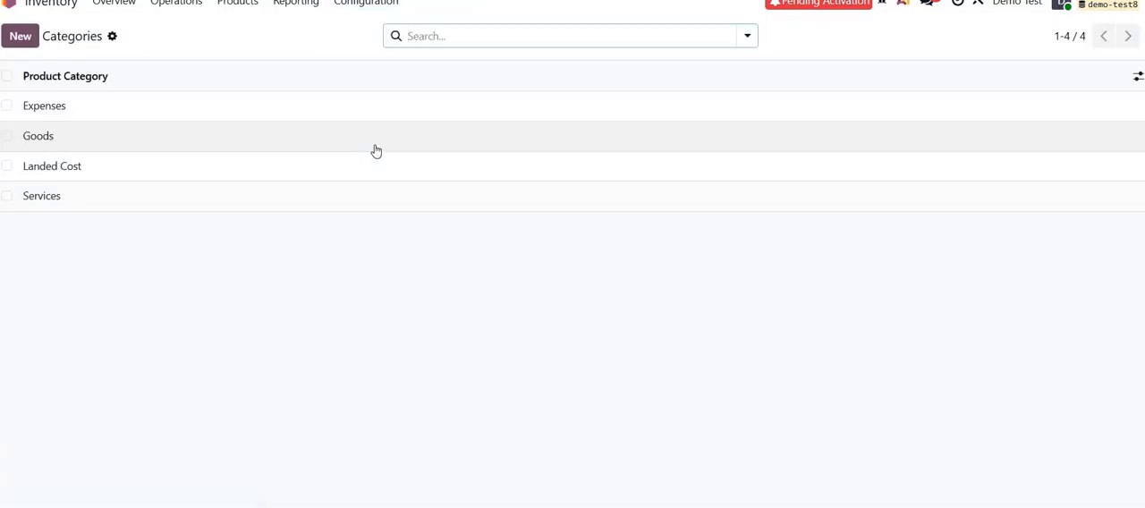
pyautogui.click(278, 139)
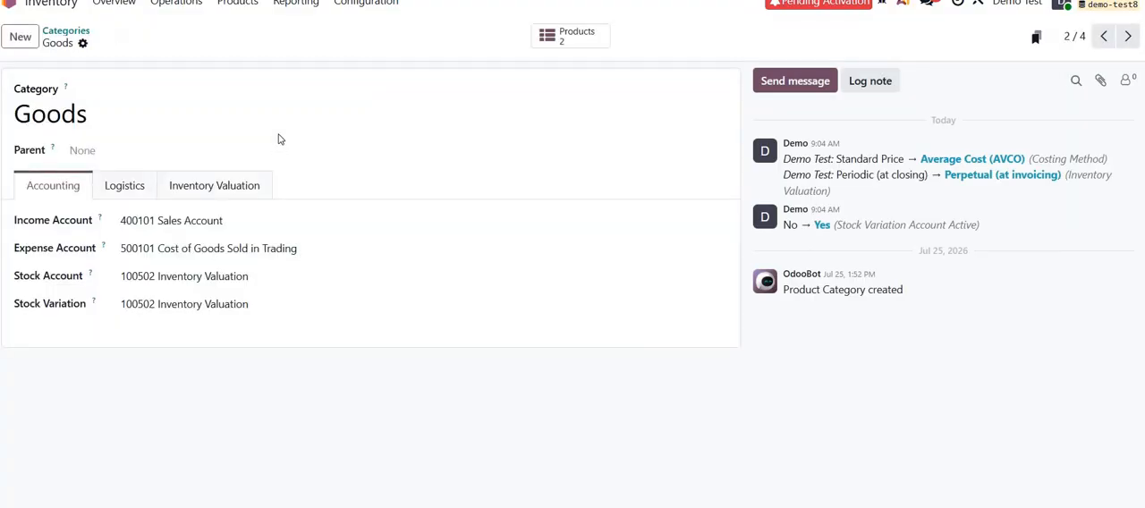
pyautogui.click(245, 187)
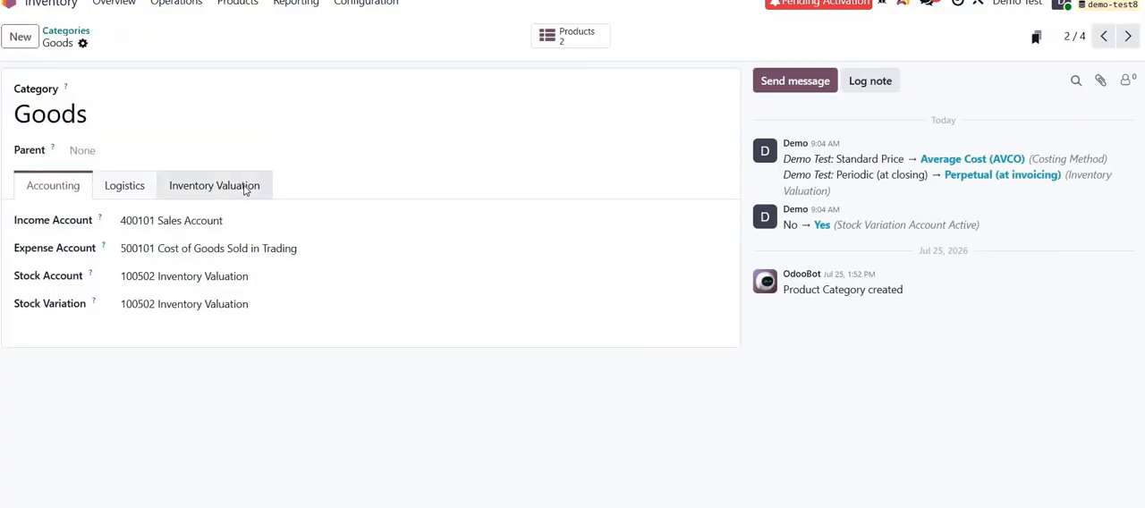
pyautogui.click(249, 228)
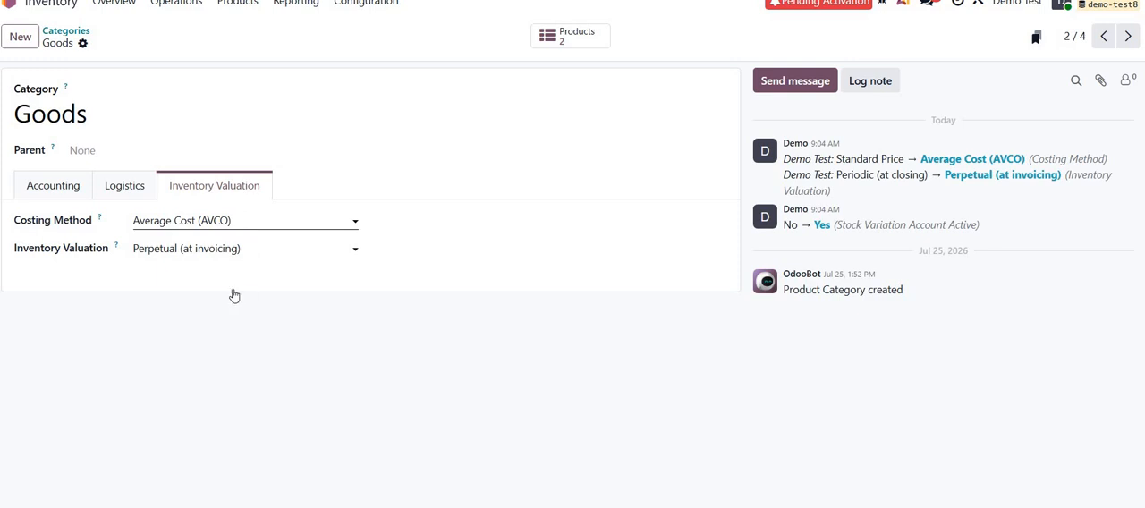
pyautogui.click(291, 343)
pyautogui.click(257, 249)
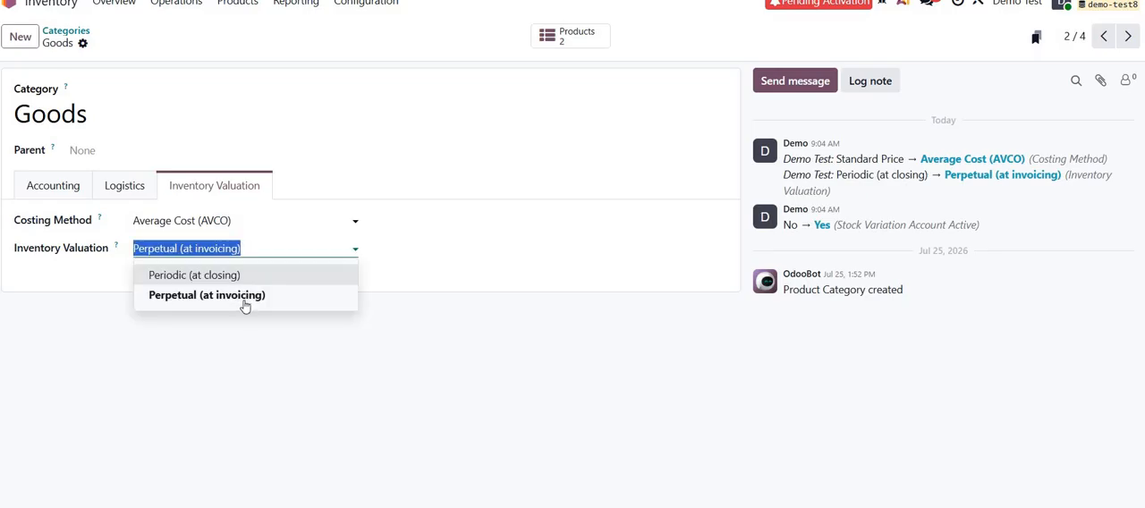
pyautogui.click(247, 219)
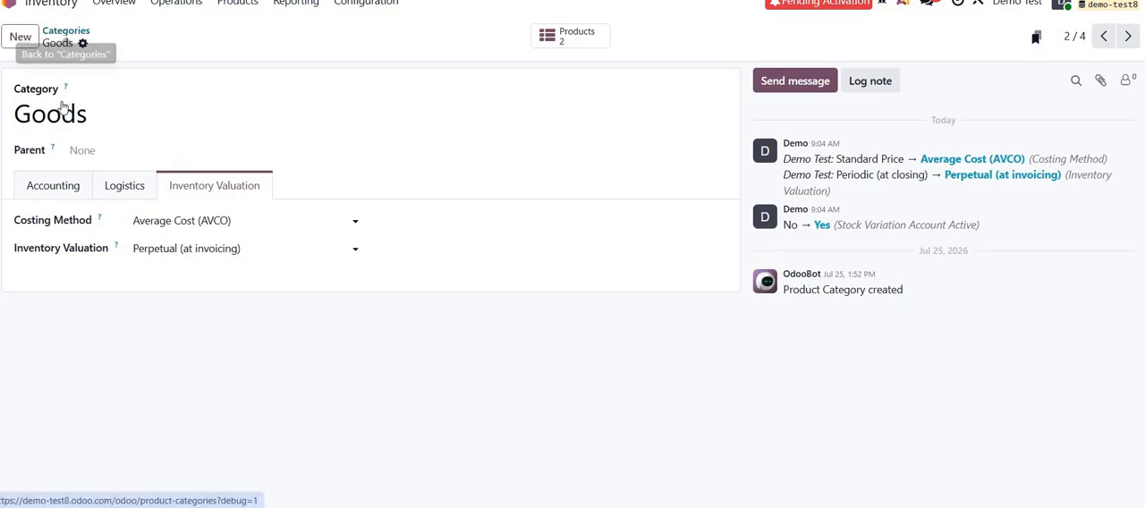
# Open the Landed Cost product category and review its inventory valuation and accounting accounts.
pyautogui.click(64, 33)
pyautogui.click(67, 174)
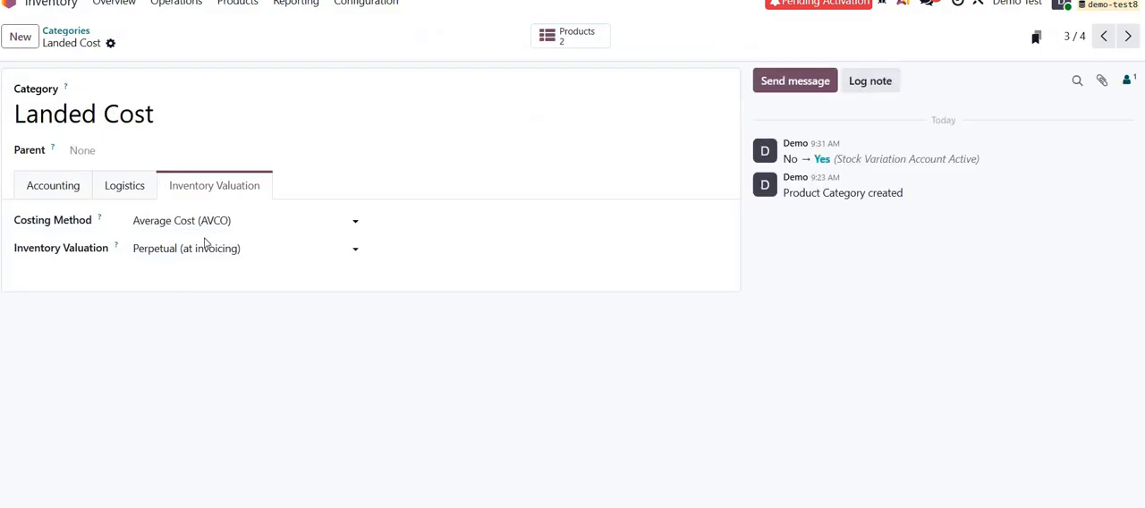
pyautogui.click(75, 191)
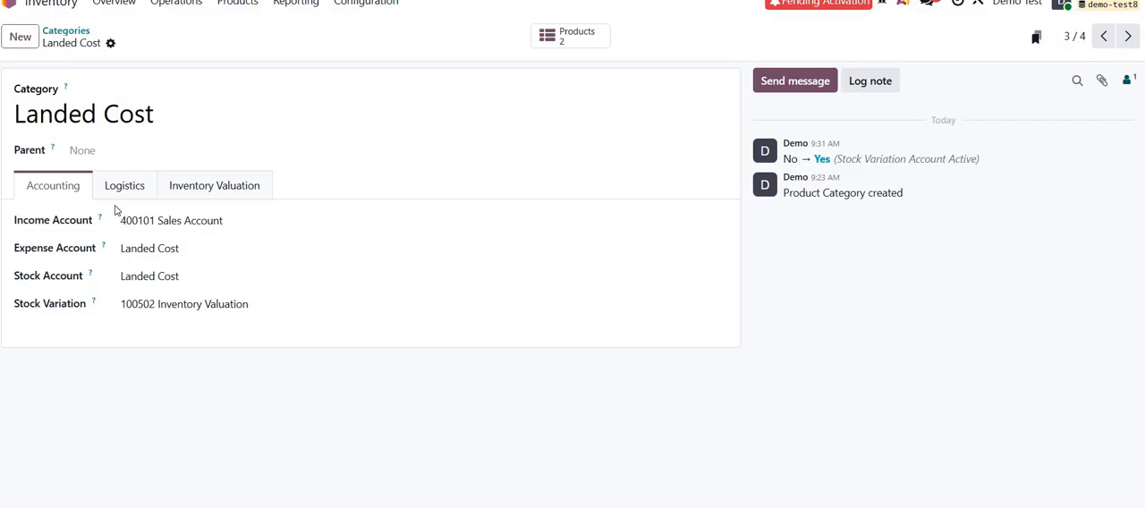
# Open the list of inventory products.
pyautogui.click(237, 7)
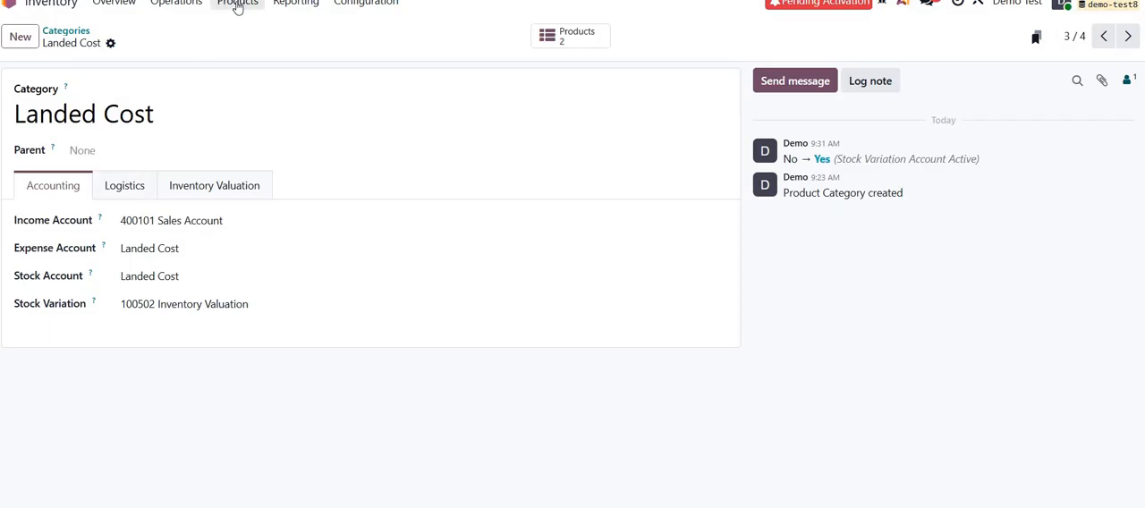
pyautogui.click(242, 32)
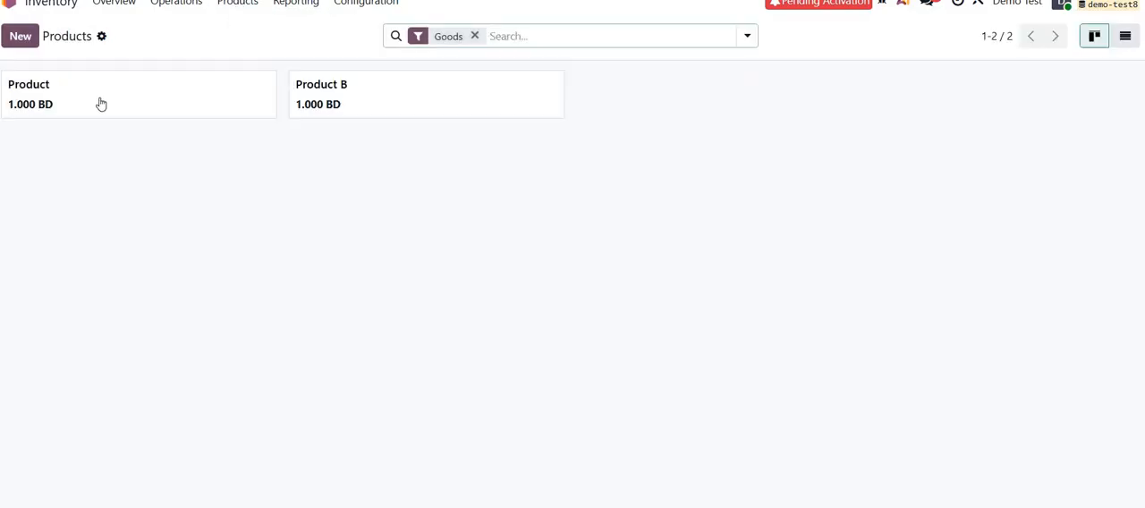
pyautogui.click(99, 99)
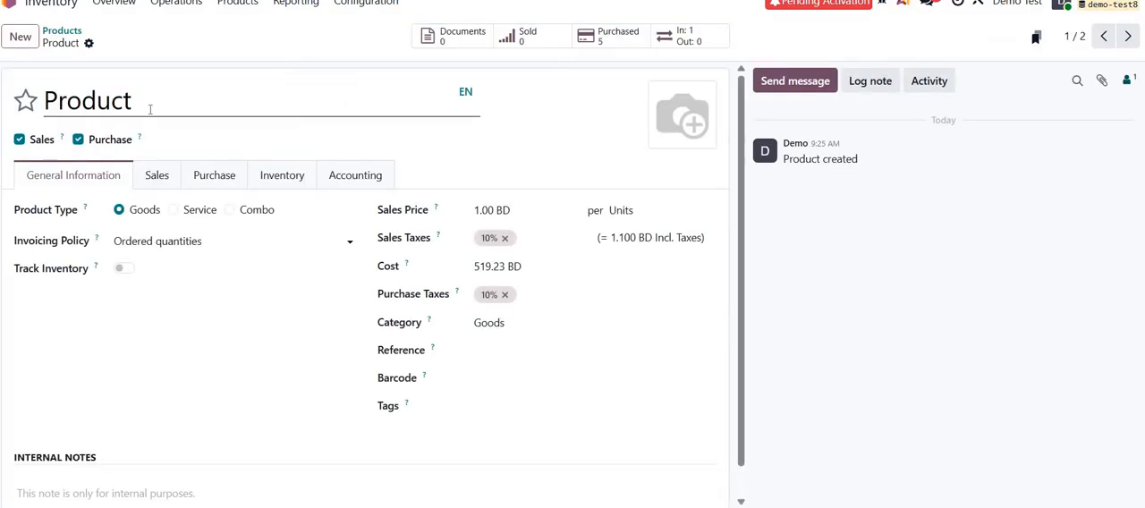
pyautogui.click(151, 109)
pyautogui.write('A')
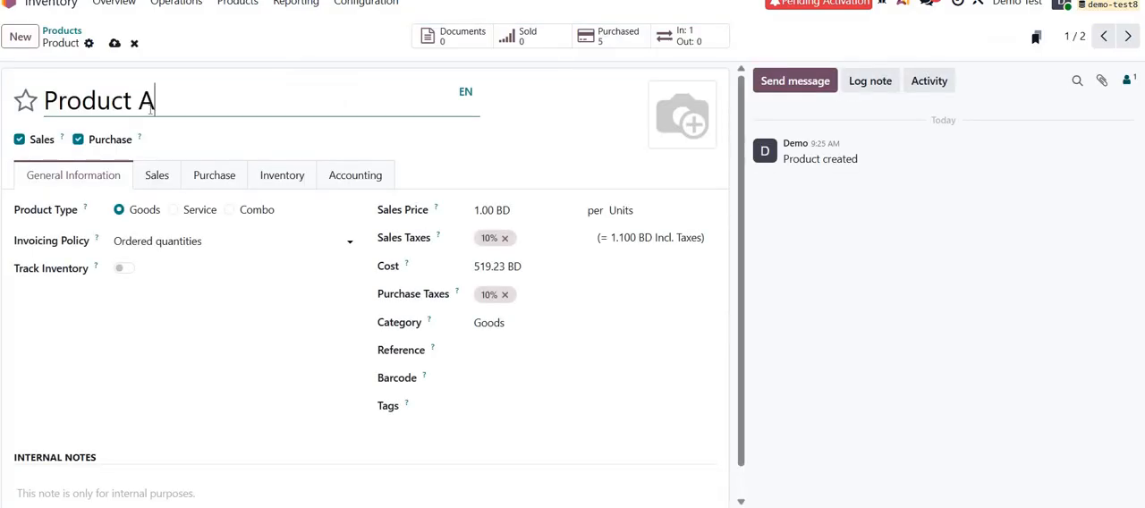
pyautogui.click(173, 210)
pyautogui.click(436, 314)
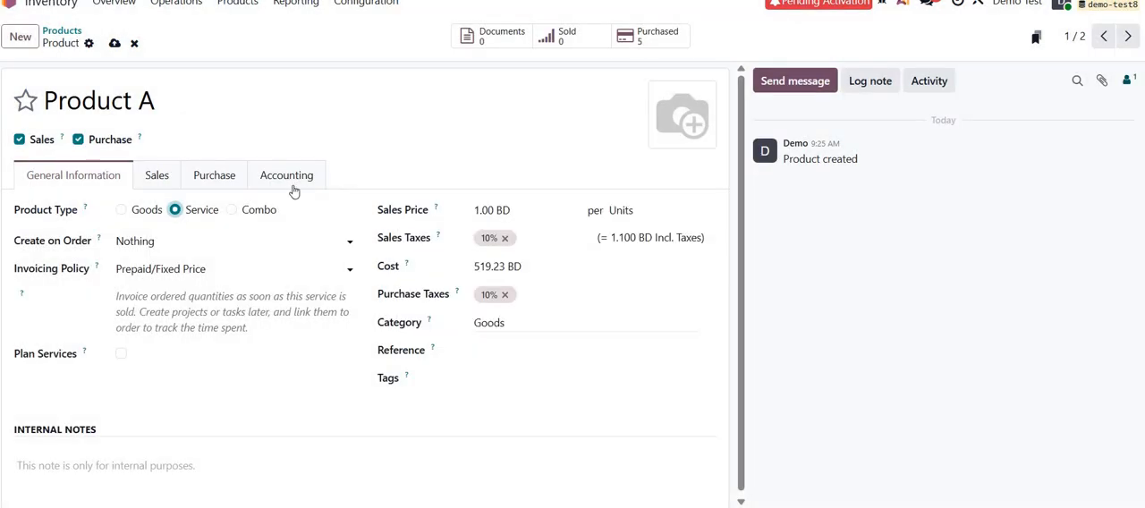
pyautogui.click(134, 43)
# Create a product named Test Product A in the Goods category and save it.
pyautogui.click(19, 40)
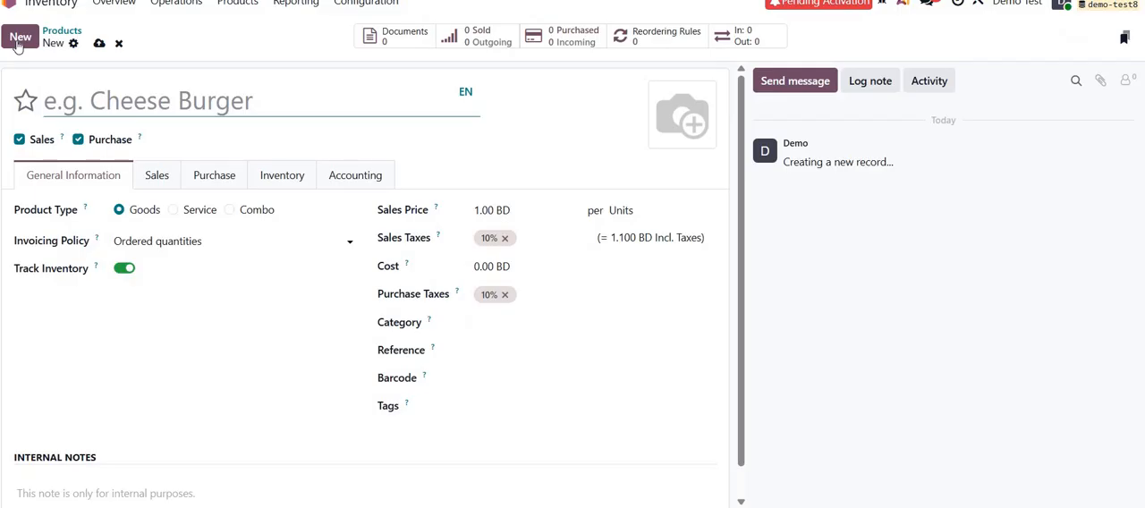
pyautogui.write('Test')
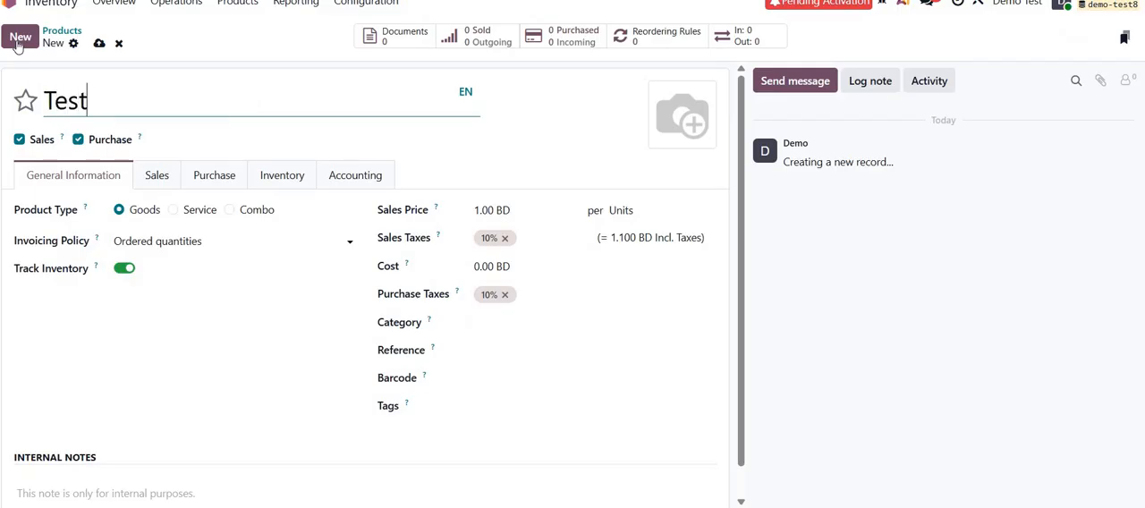
pyautogui.write(' Produ')
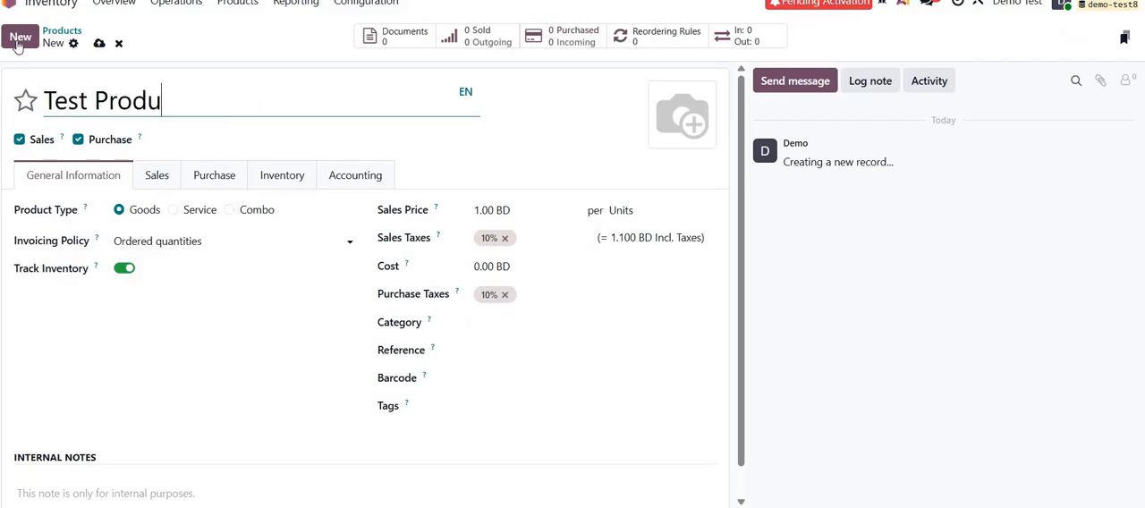
pyautogui.press('BackSpace')
pyautogui.write('uct')
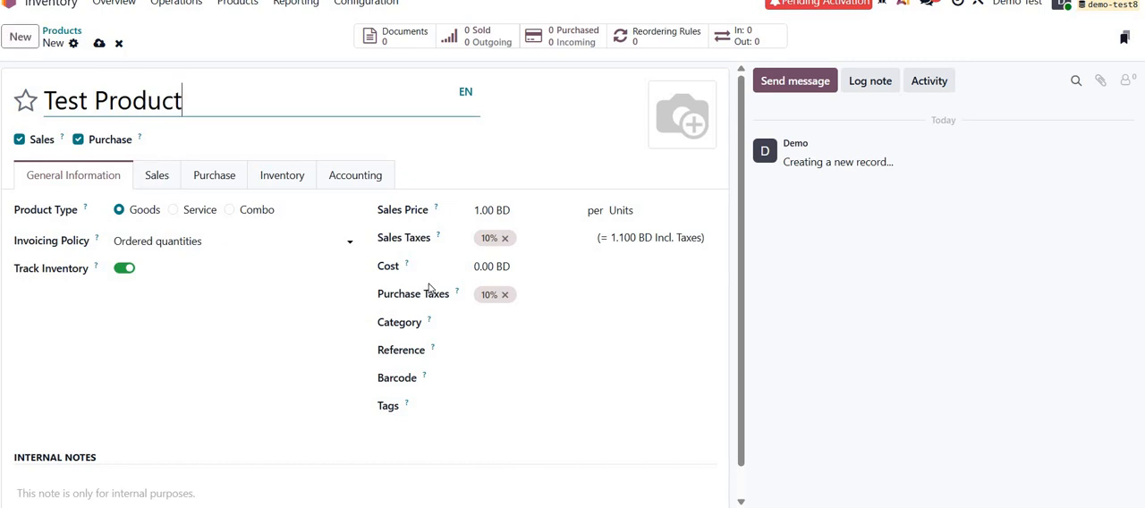
pyautogui.click(503, 323)
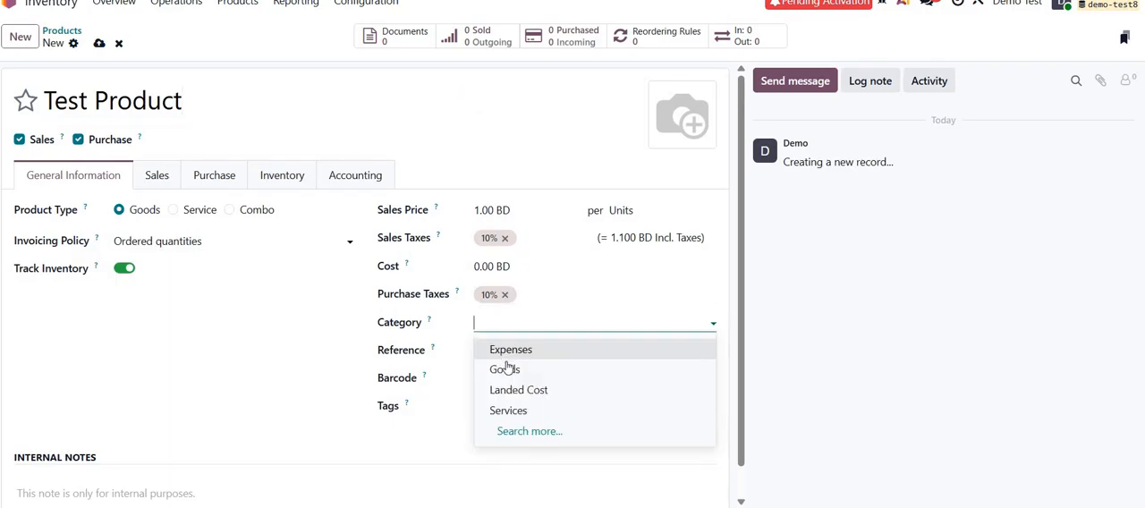
pyautogui.click(508, 368)
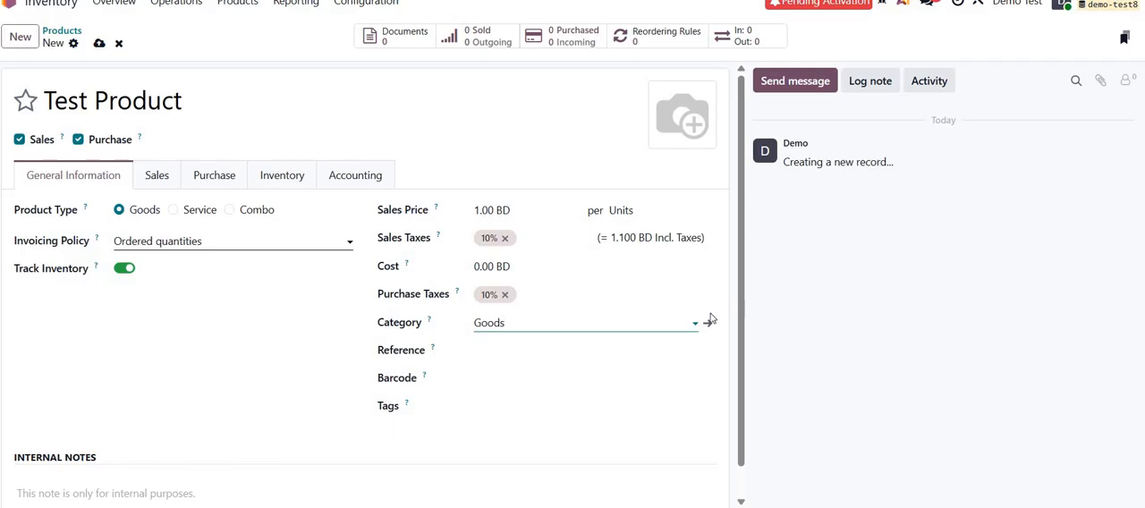
pyautogui.click(253, 99)
pyautogui.write('A')
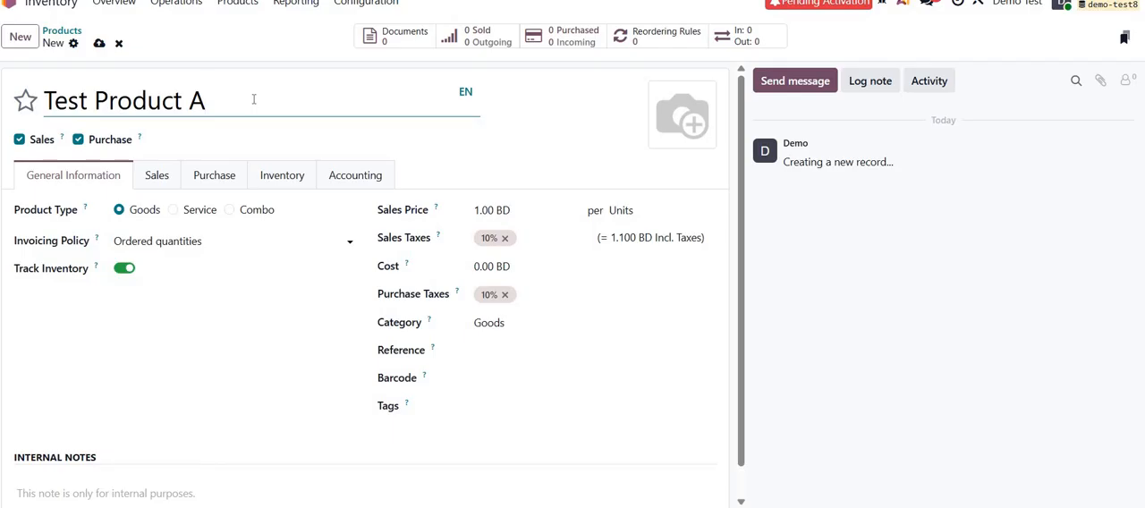
pyautogui.hotkey('ctrl', 'a')
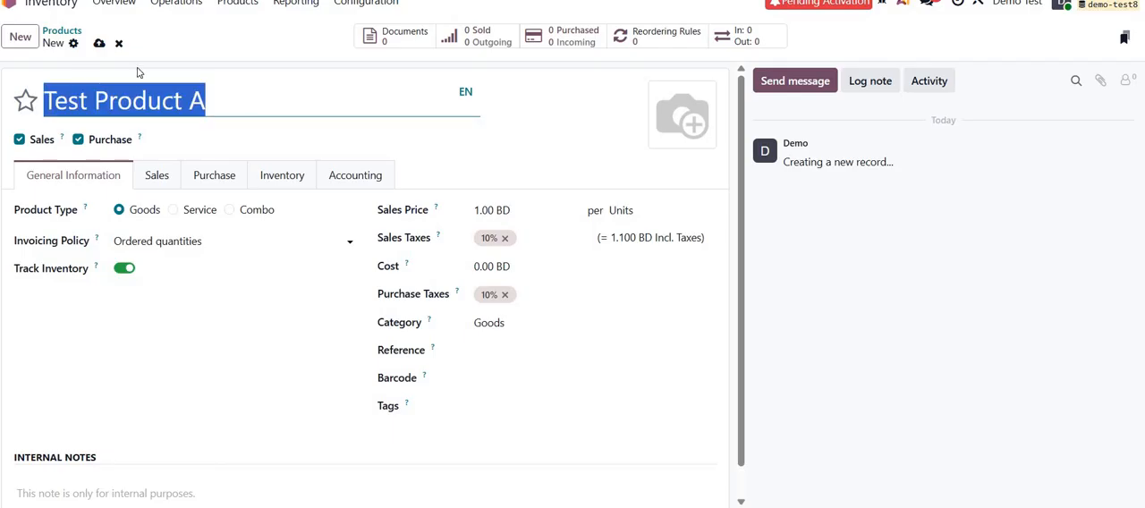
pyautogui.click(100, 45)
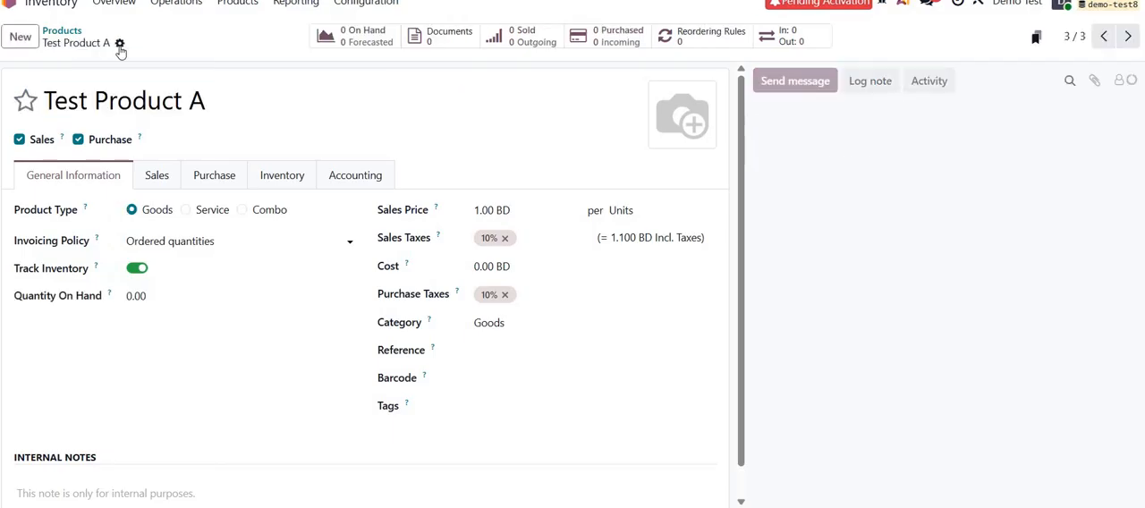
# Duplicate Test Product A, rename the copy Test Product B, and save it.
pyautogui.click(121, 44)
pyautogui.click(223, 91)
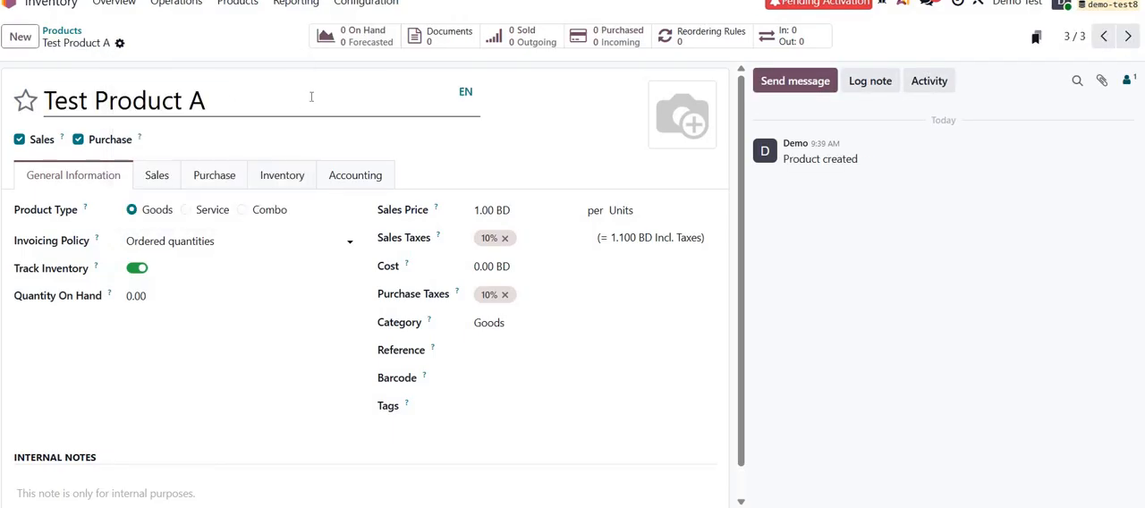
pyautogui.moveTo(282, 100); pyautogui.dragTo(196, 97)
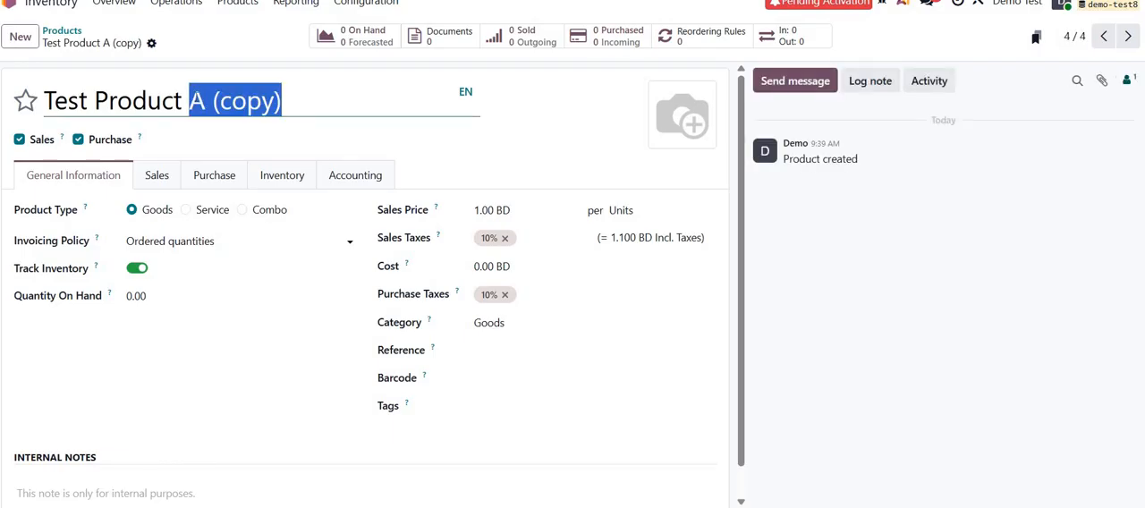
pyautogui.write('B')
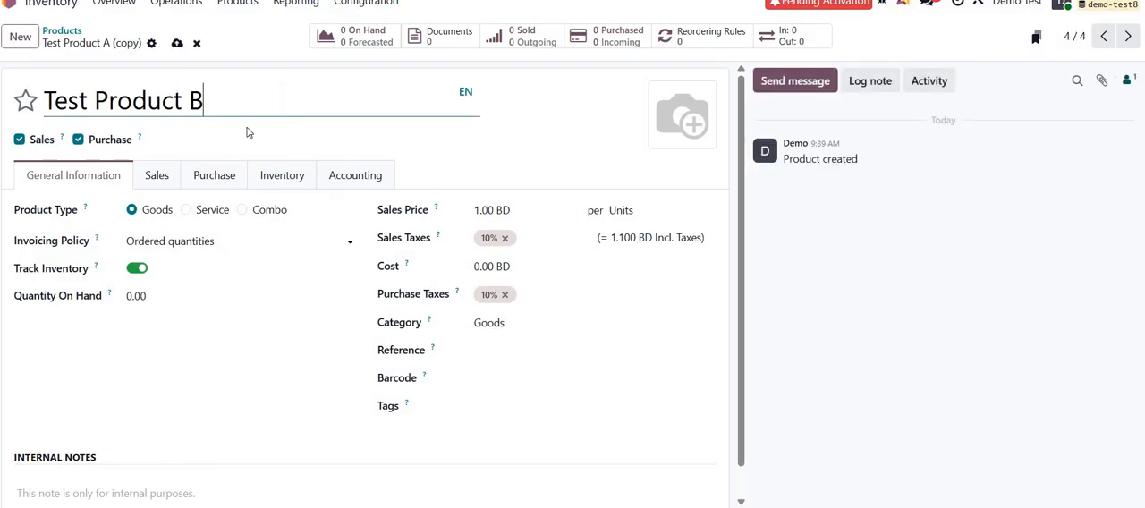
pyautogui.click(177, 44)
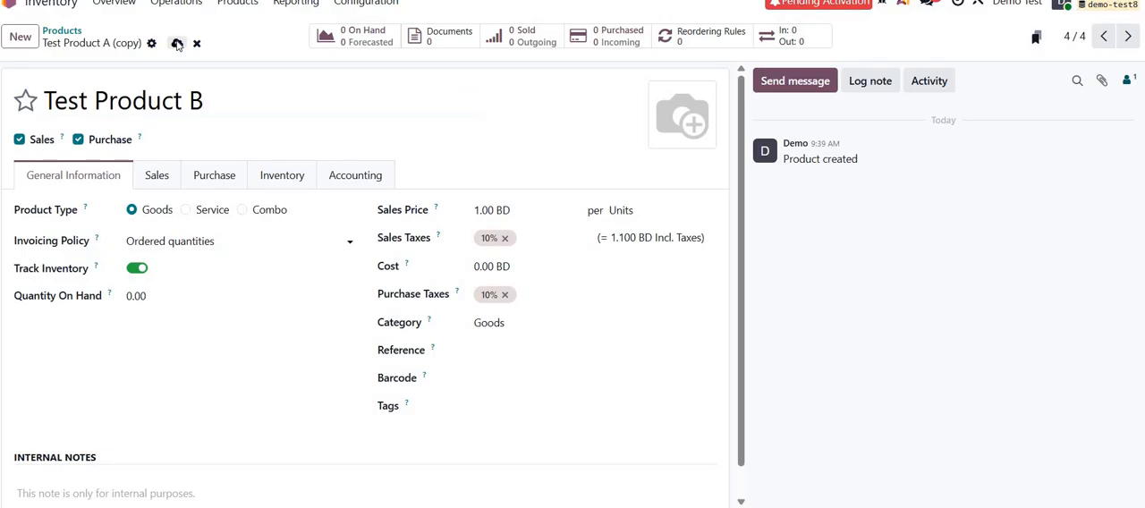
# Return to the product list and remove the Goods filter to list every product.
pyautogui.click(61, 32)
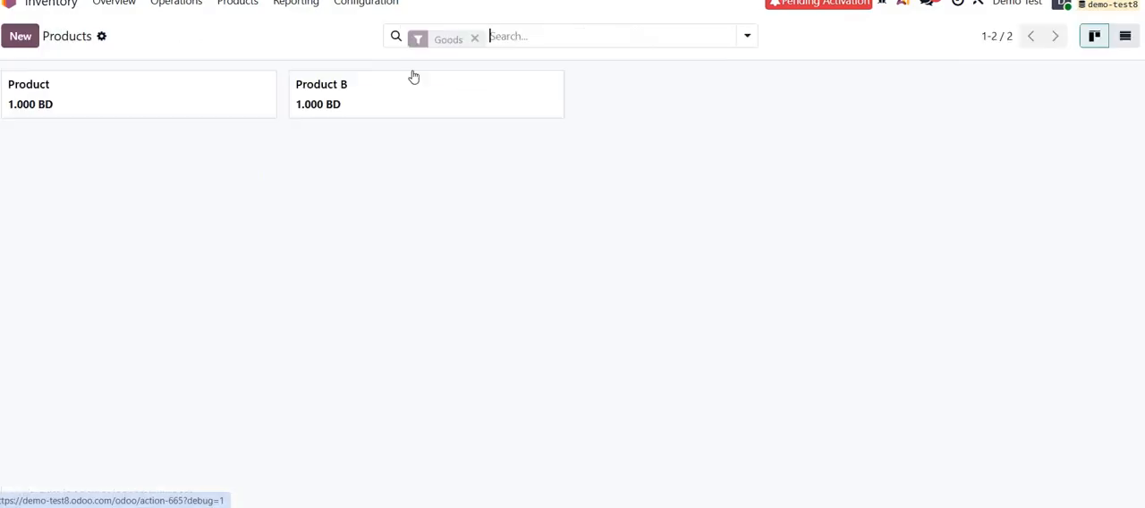
pyautogui.click(475, 37)
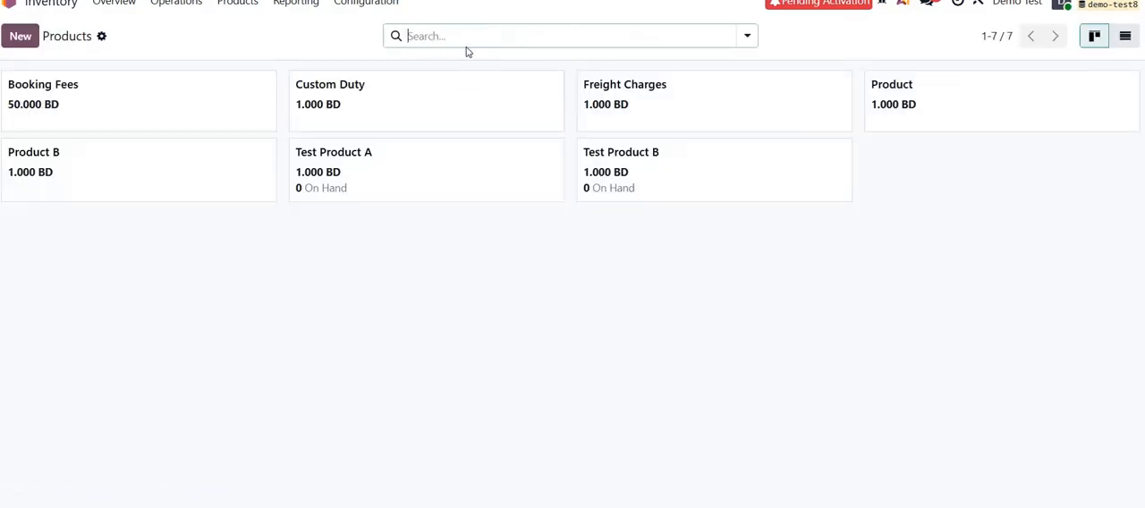
# Examine the Custom Duty product's landed cost setting and default split method options, and return to the product list.
pyautogui.click(506, 101)
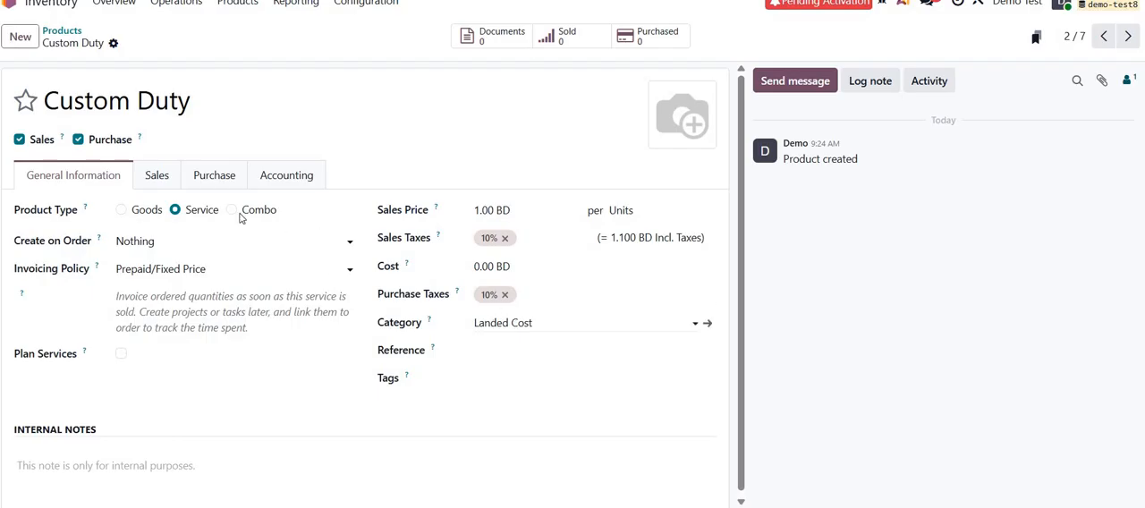
pyautogui.click(218, 177)
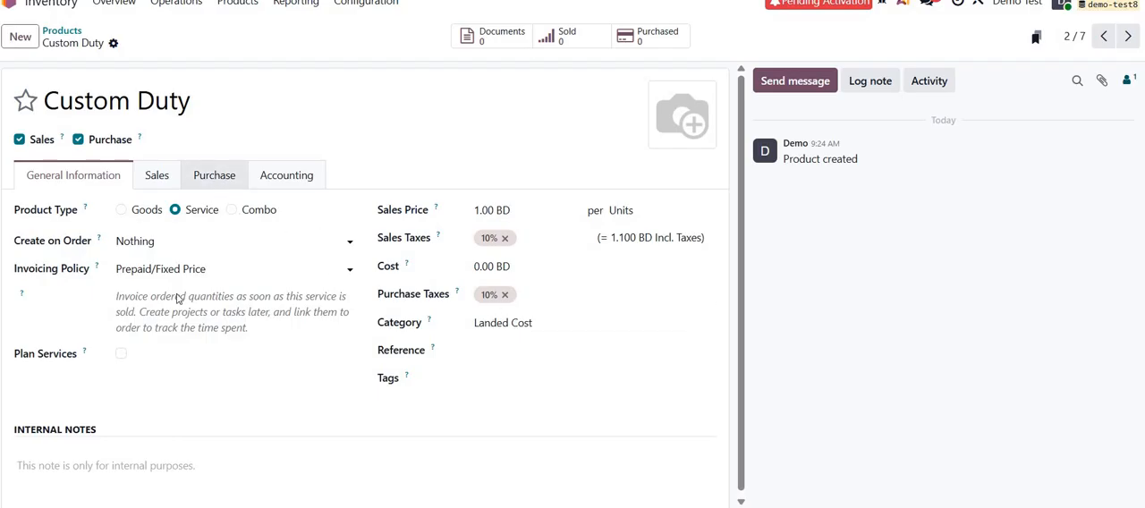
pyautogui.scroll(-1, 148, 376)
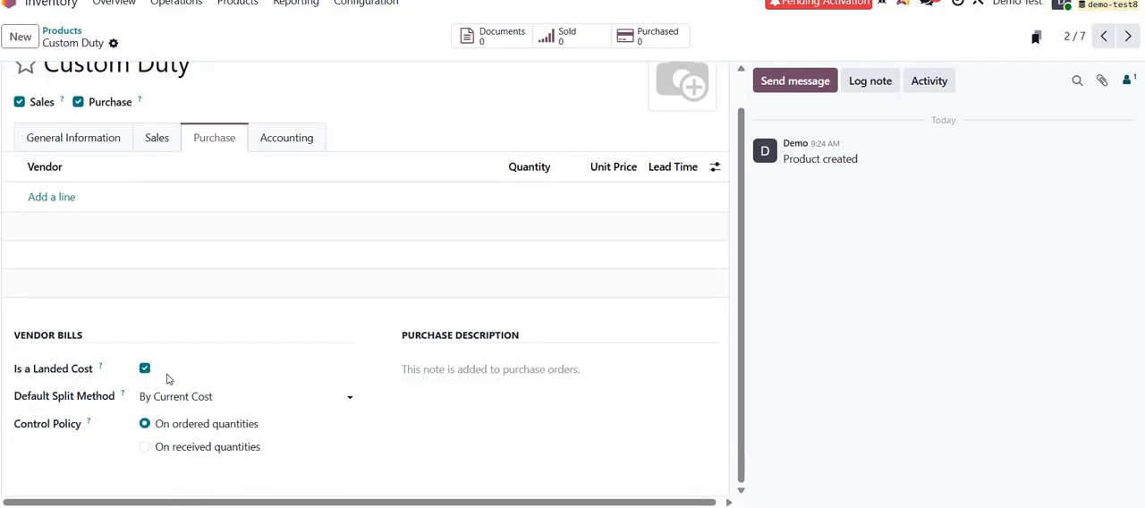
pyautogui.click(242, 395)
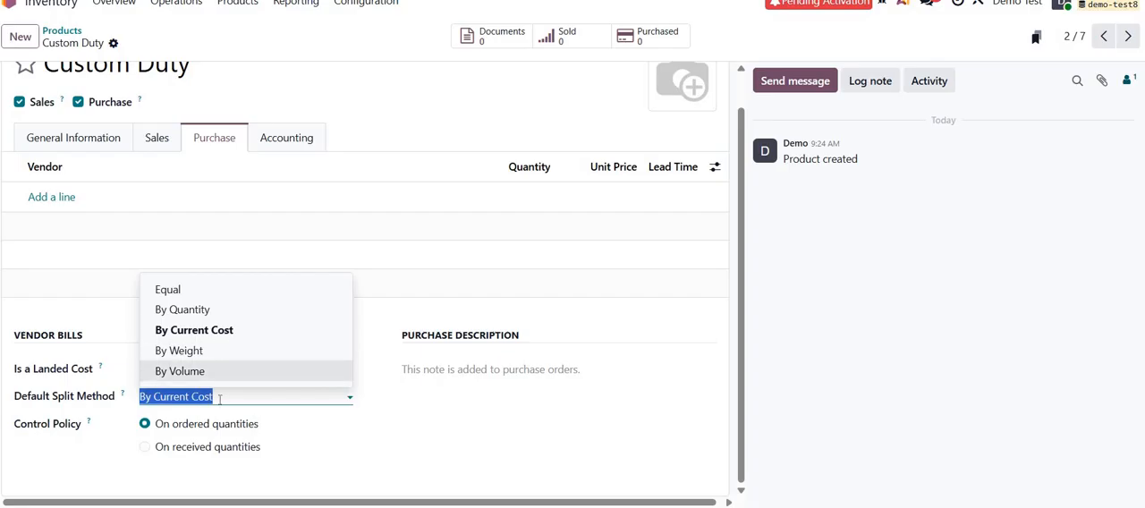
pyautogui.click(96, 144)
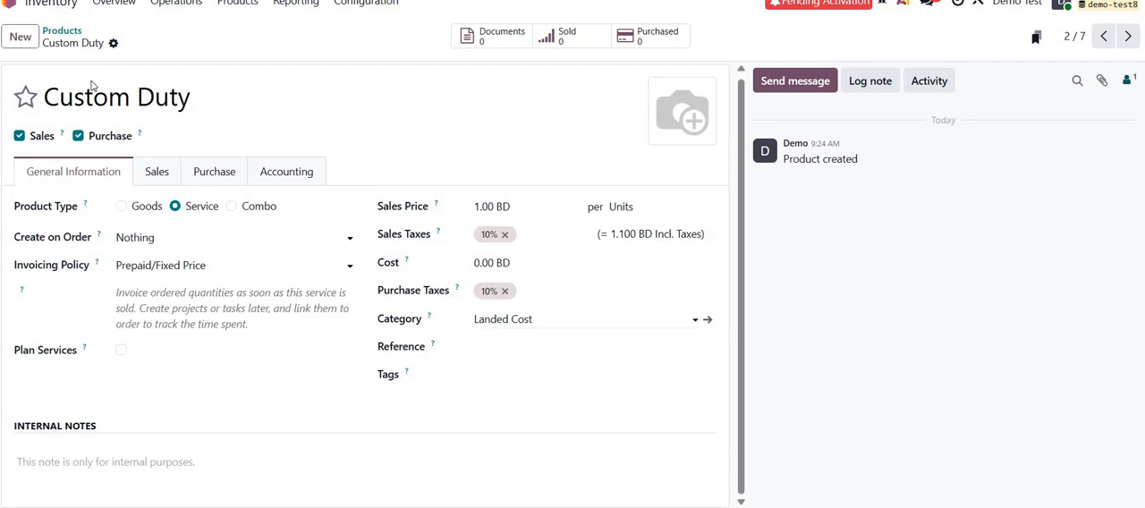
pyautogui.scroll(1, 93, 85)
pyautogui.click(63, 32)
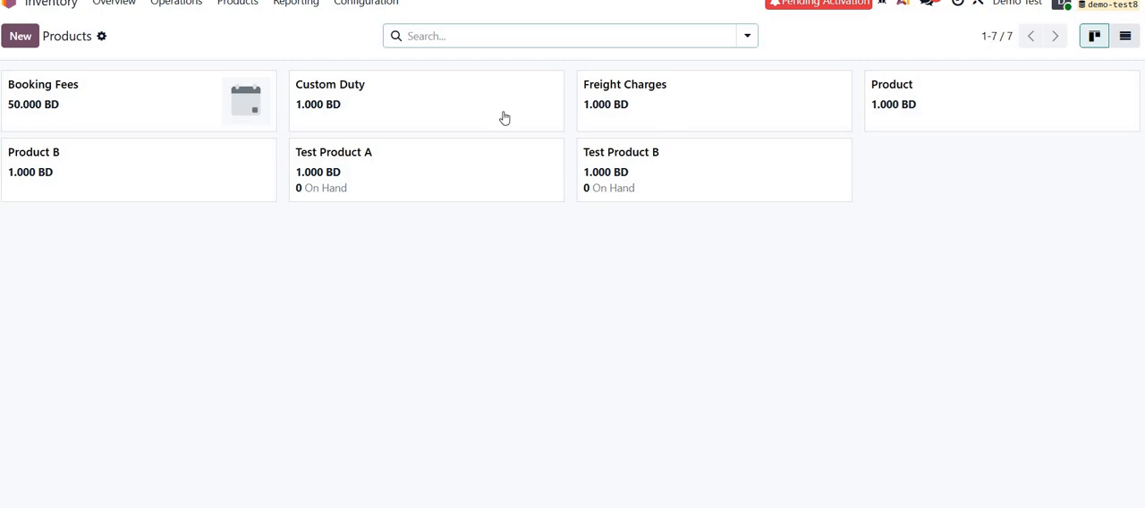
# Switch to the Purchase app and start a new request for quotation with Test Vendor as the vendor.
pyautogui.click(9, 4)
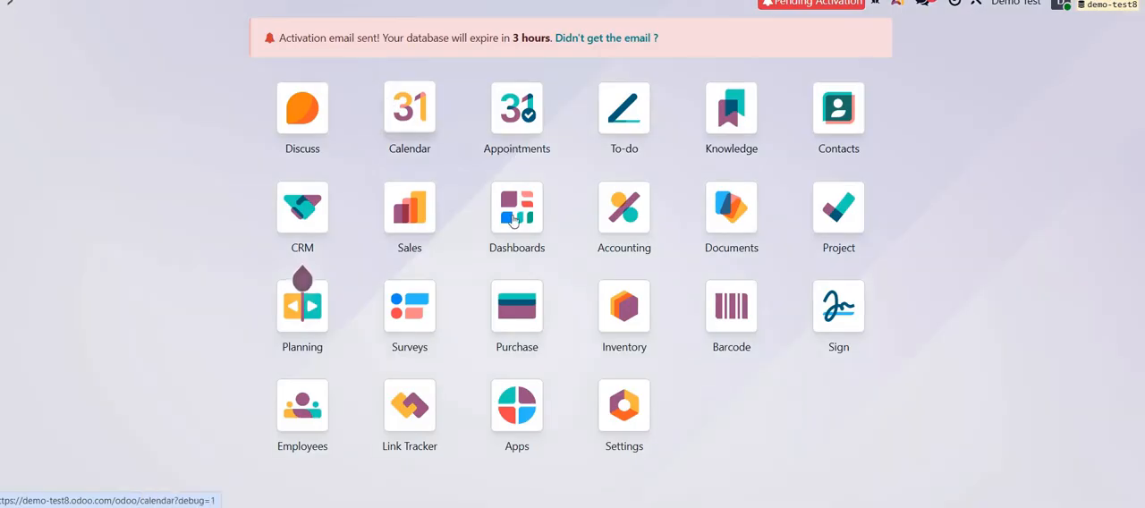
pyautogui.click(515, 315)
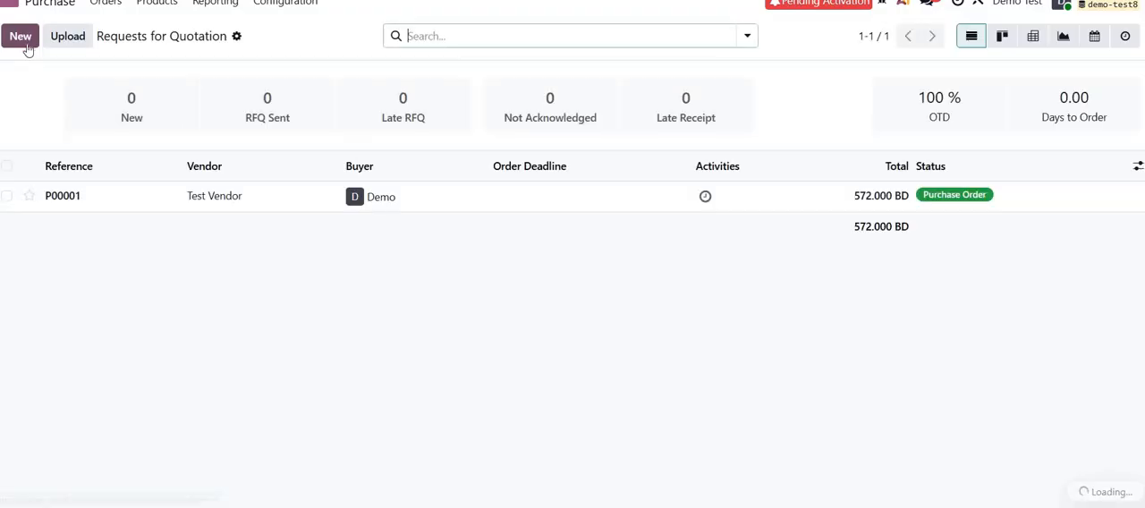
pyautogui.click(27, 45)
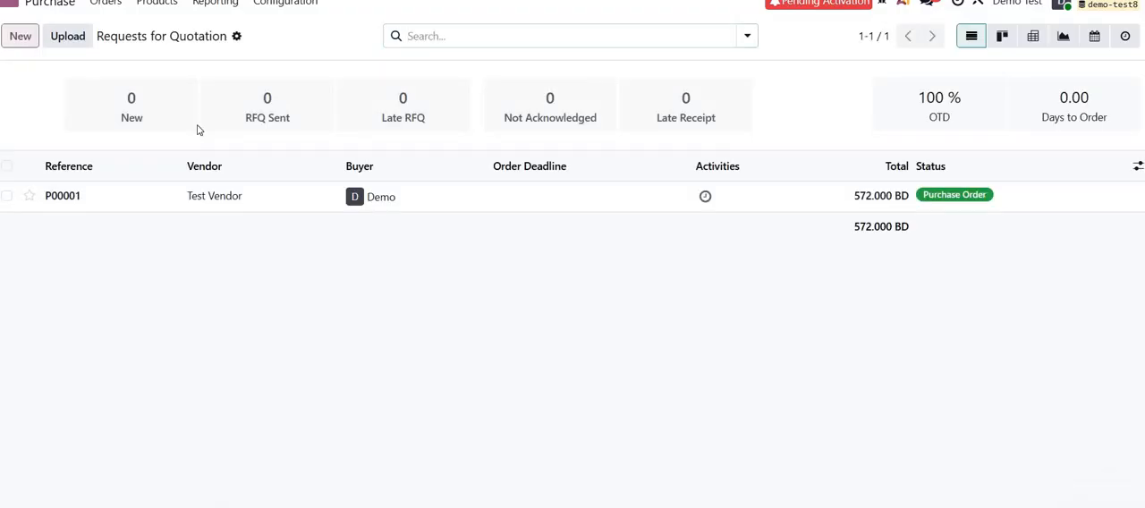
pyautogui.click(201, 178)
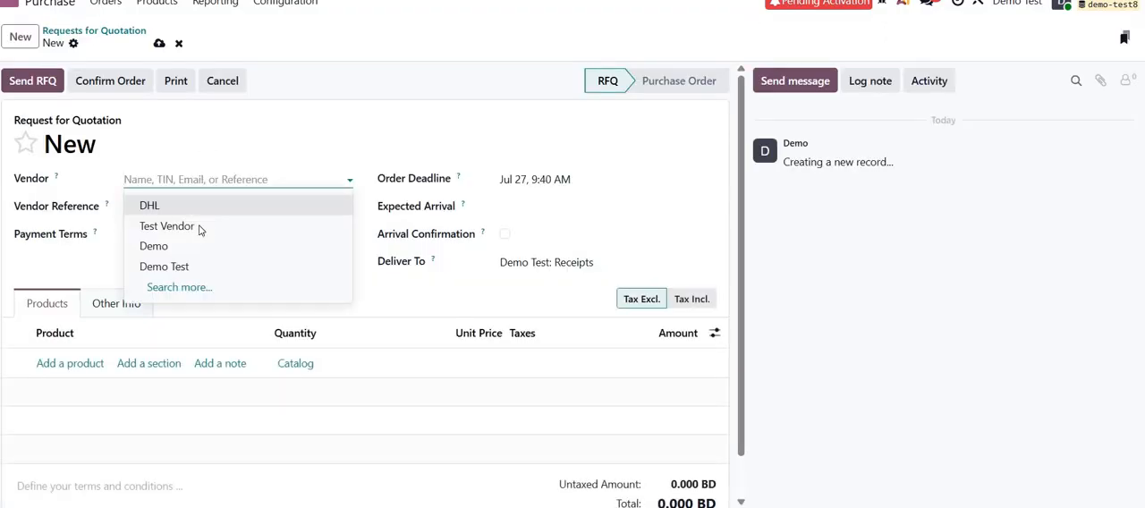
pyautogui.click(201, 224)
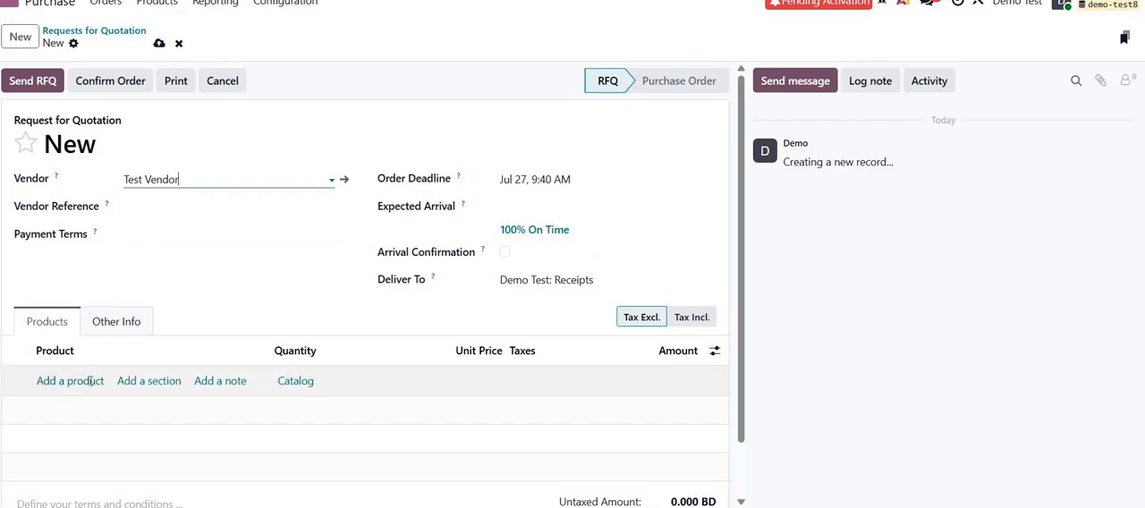
# Add Test Product A to the request for quotation with quantity 5, unit price 10 and no tax.
pyautogui.click(89, 380)
pyautogui.write('te')
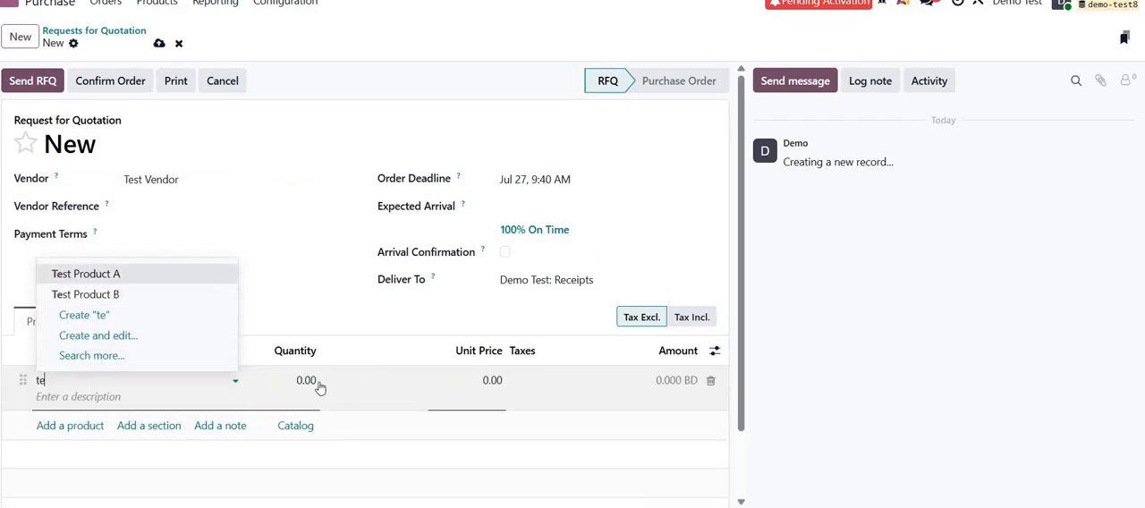
pyautogui.press('Return')
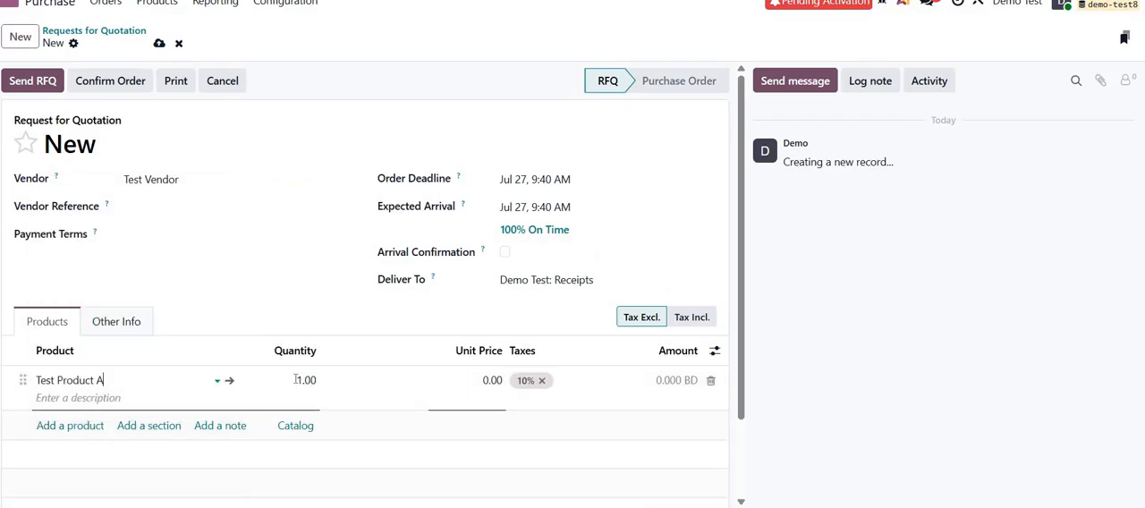
pyautogui.press('Tab')
pyautogui.write('5')
pyautogui.press('Tab')
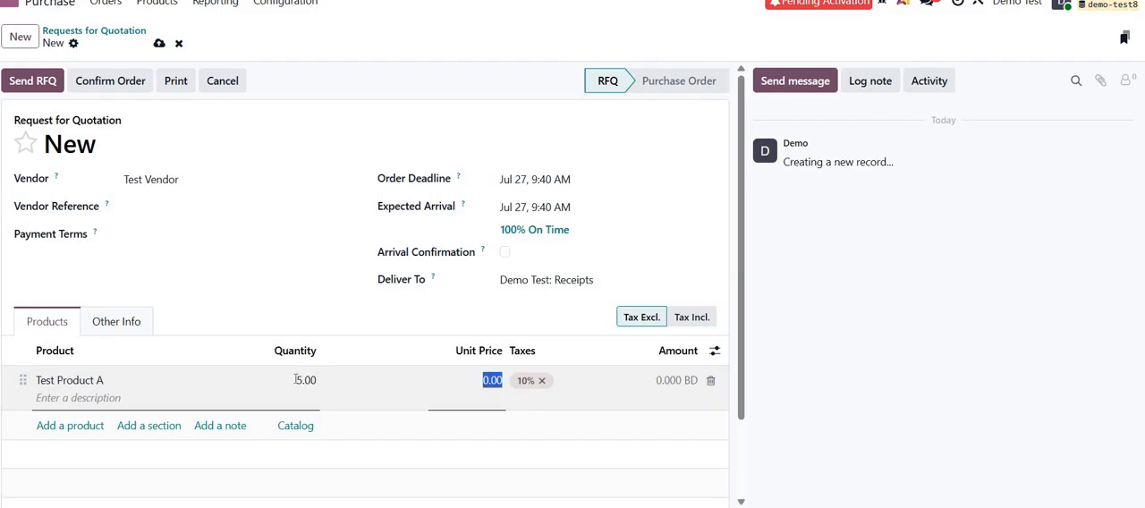
pyautogui.write('10')
pyautogui.press('BackSpace')
# Add a second line for Test Product B with unit price 20 and no tax.
pyautogui.click(61, 426)
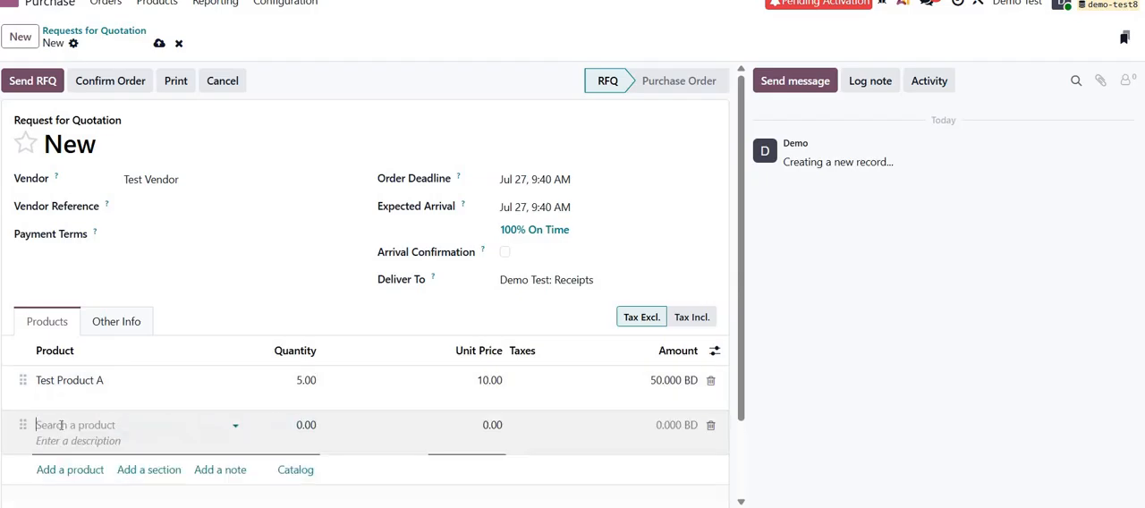
pyautogui.write('te')
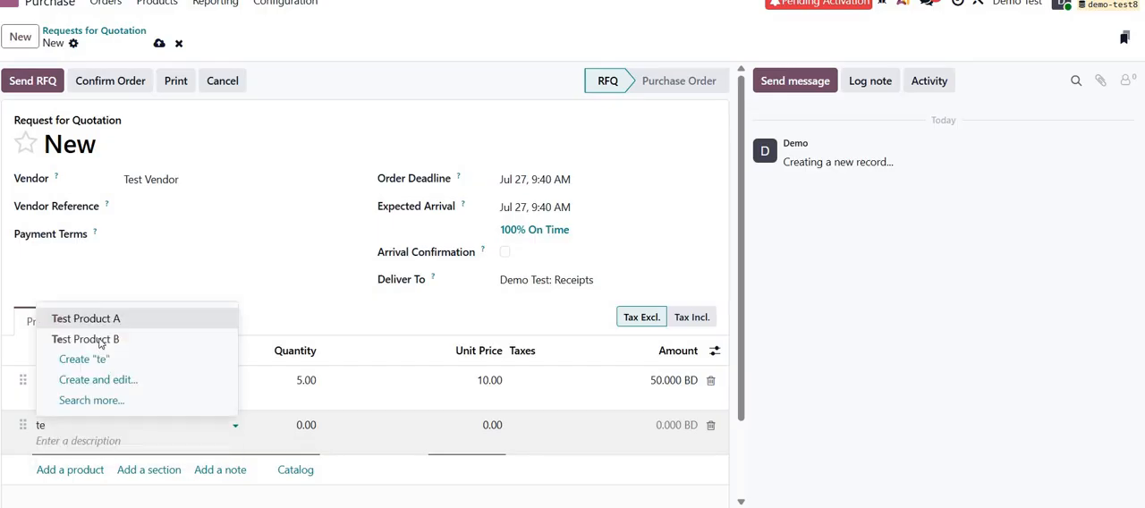
pyautogui.click(100, 340)
pyautogui.press('Tab')
pyautogui.press('Tab')
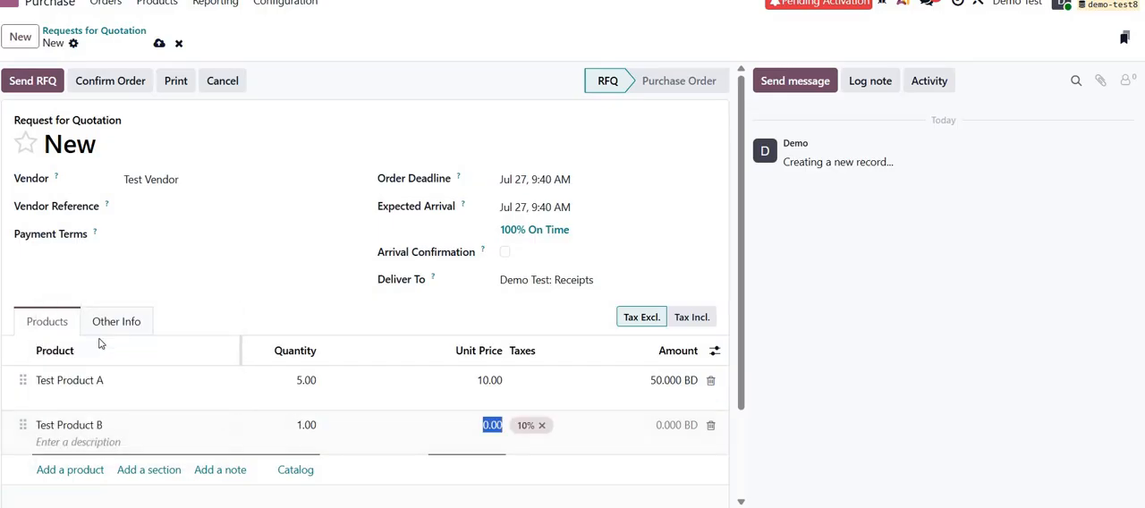
pyautogui.write('20')
pyautogui.press('Tab')
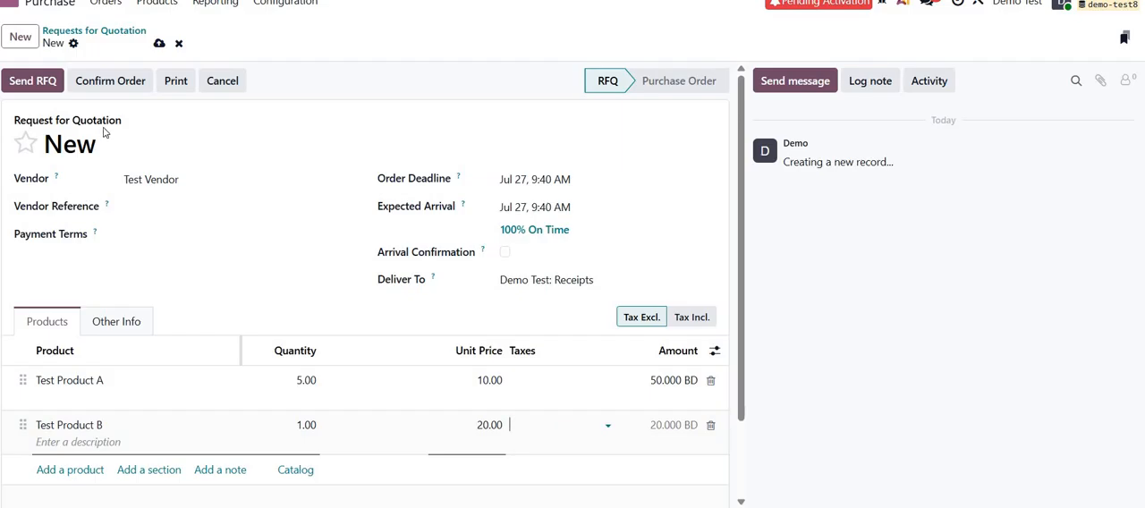
# Confirm the purchase order, receive and validate its products in full, and return to the order.
pyautogui.click(106, 86)
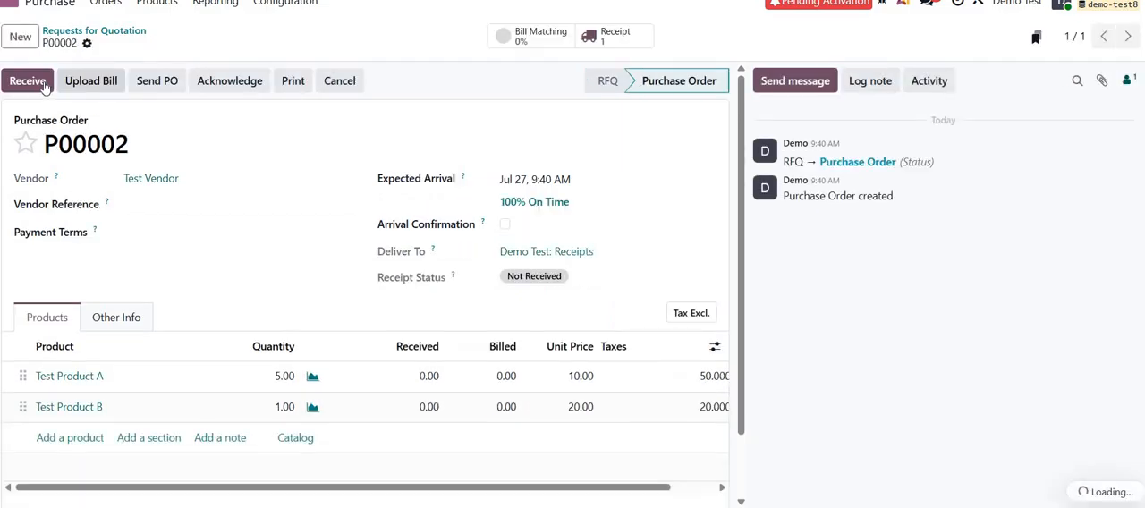
pyautogui.click(28, 80)
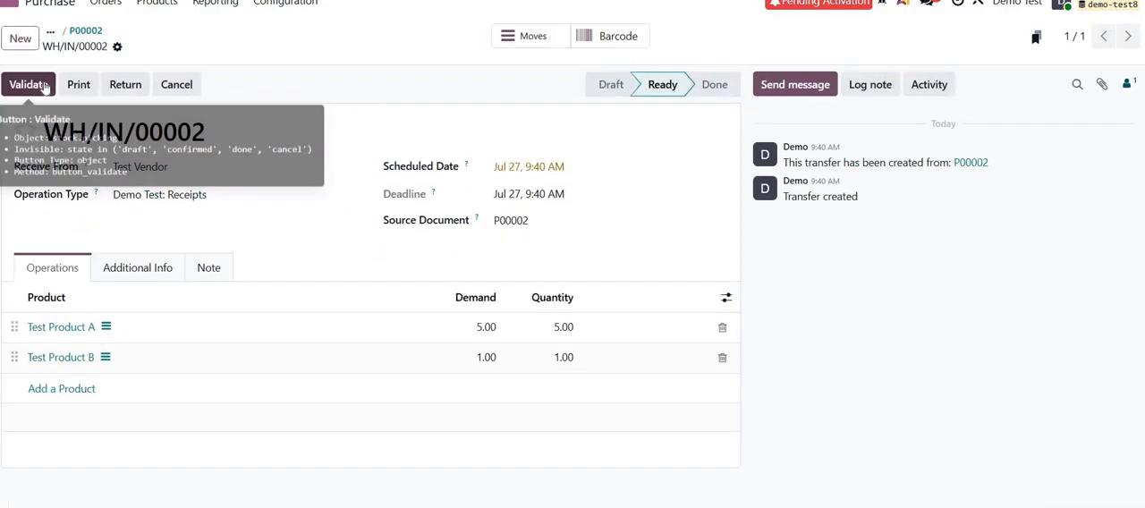
pyautogui.click(44, 86)
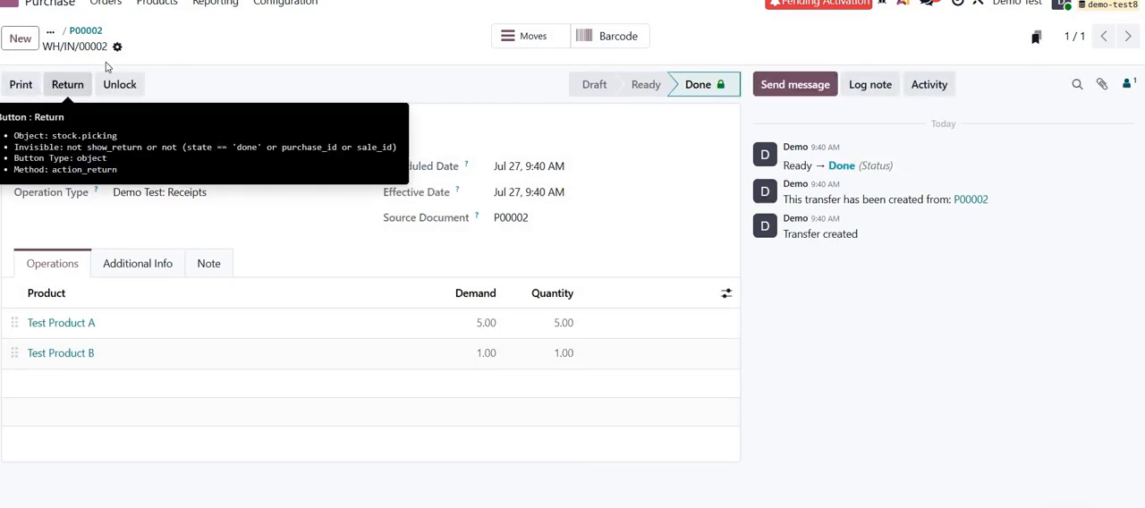
pyautogui.click(86, 30)
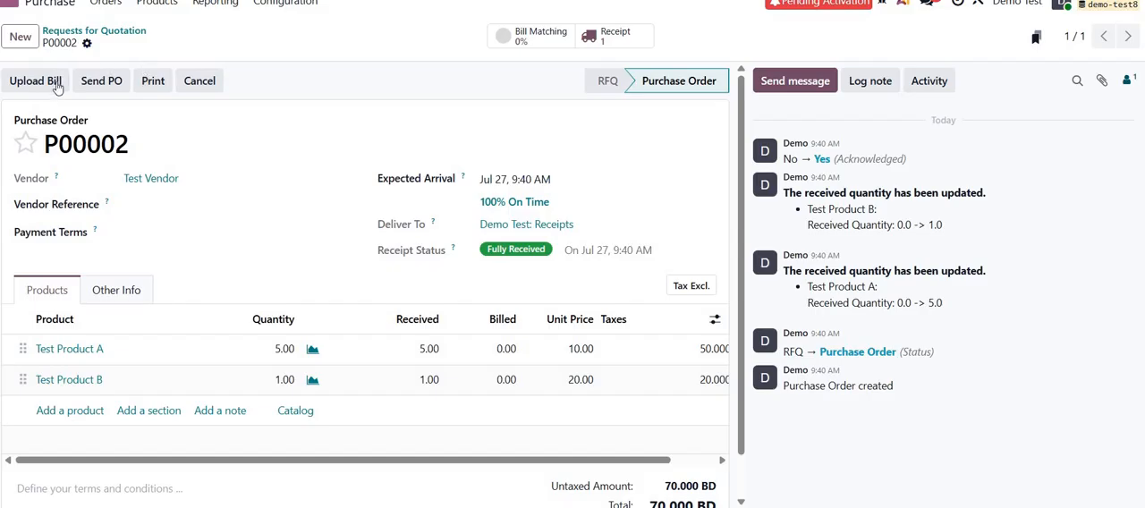
# Switch to the Accounting app and start a new vendor bill for Test Vendor.
pyautogui.click(11, 7)
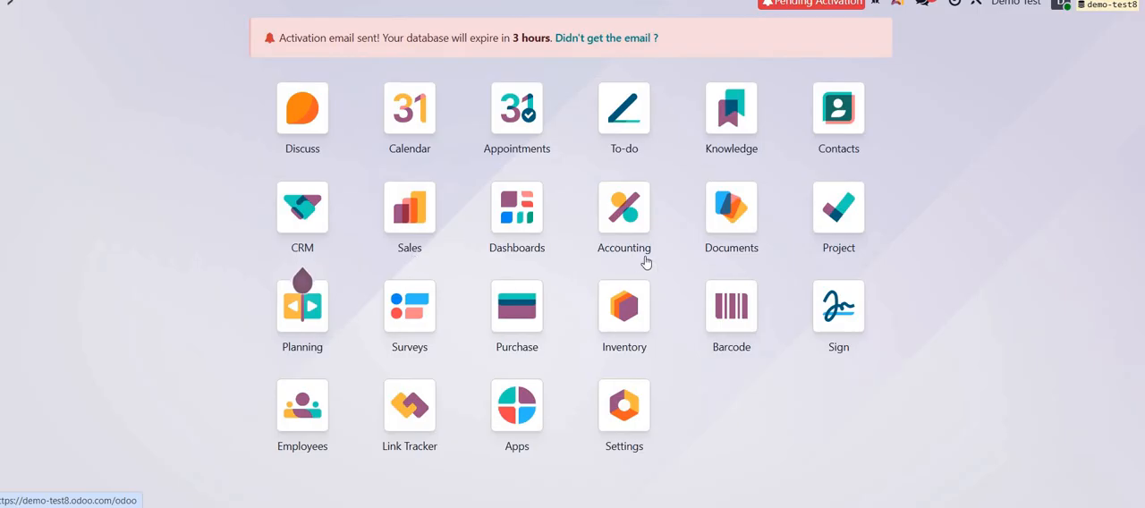
pyautogui.click(646, 222)
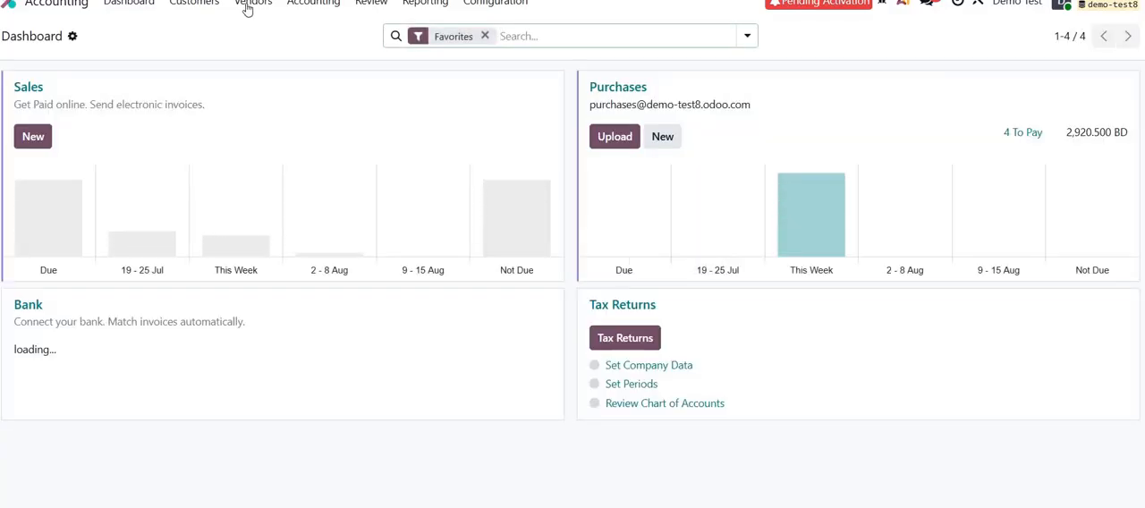
pyautogui.click(253, 3)
pyautogui.click(252, 30)
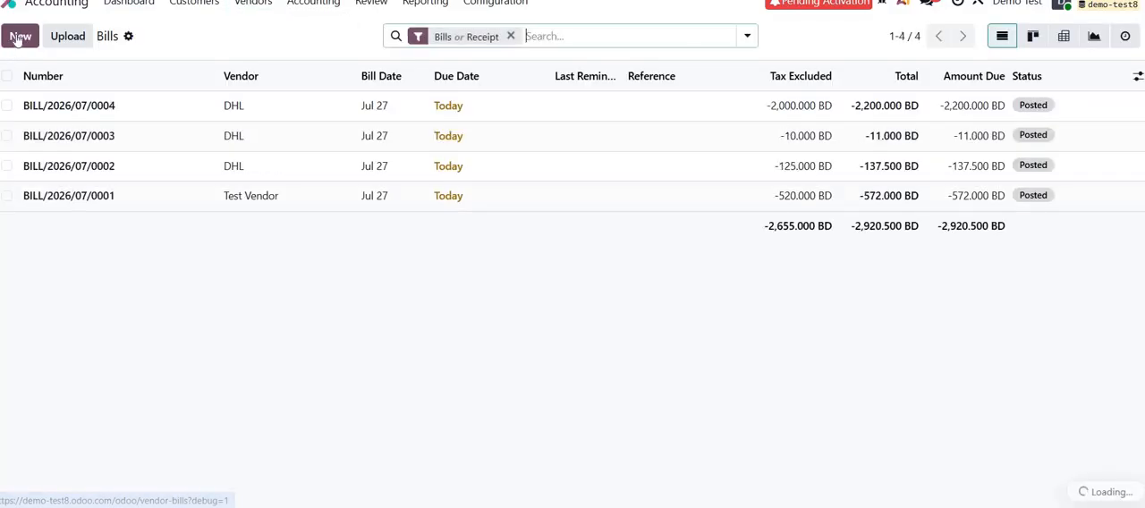
pyautogui.click(17, 38)
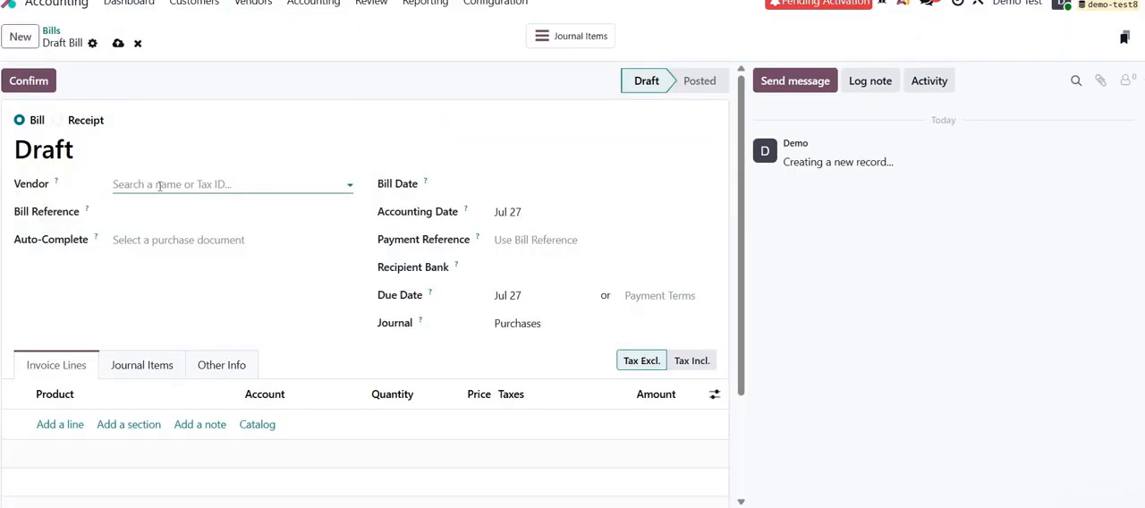
pyautogui.click(155, 232)
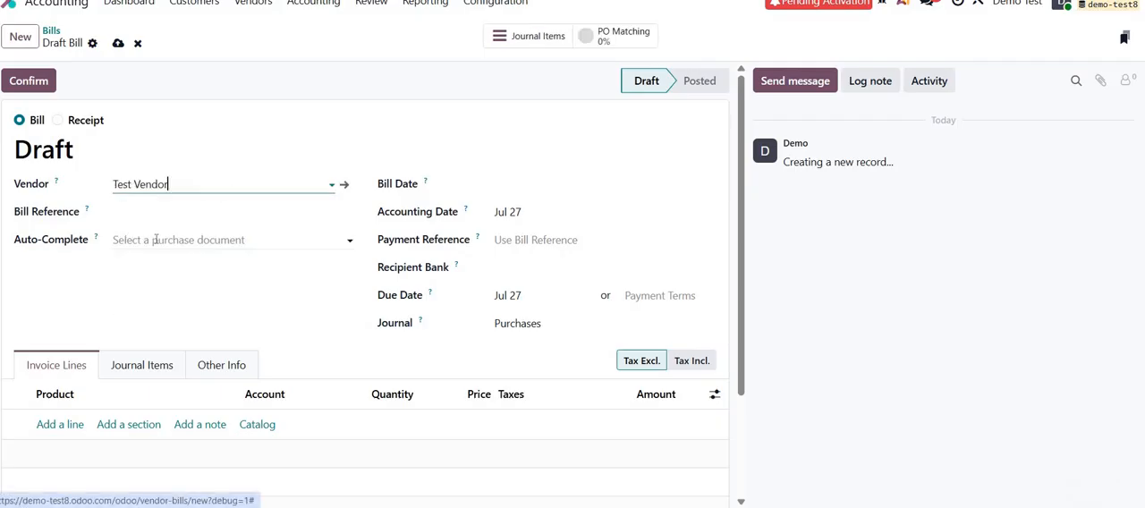
# Auto-complete the bill from the received Test Vendor purchase order and review the imported product lines.
pyautogui.click(155, 239)
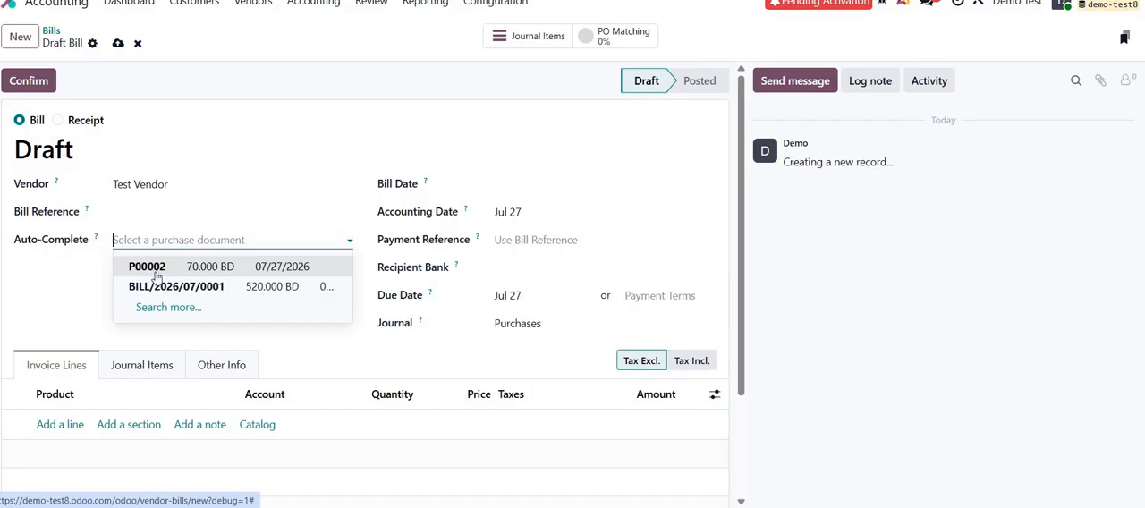
pyautogui.click(157, 267)
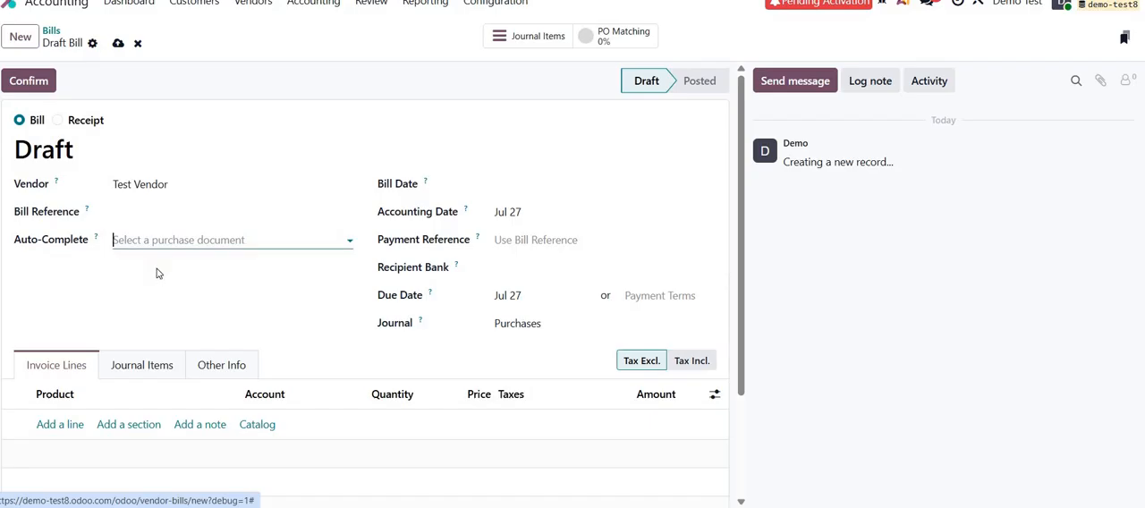
pyautogui.scroll(-3, 161, 273)
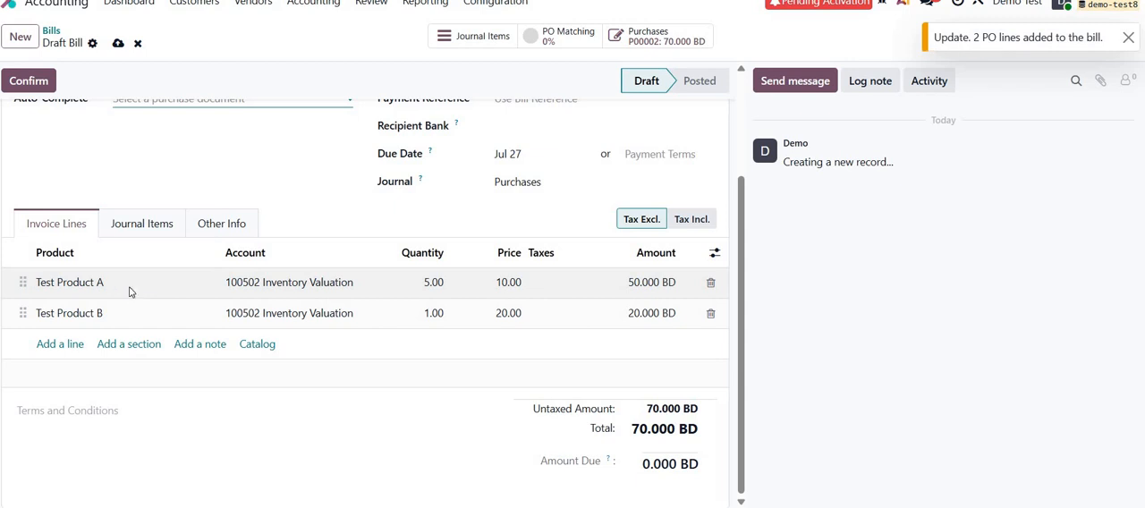
pyautogui.scroll(3, 524, 197)
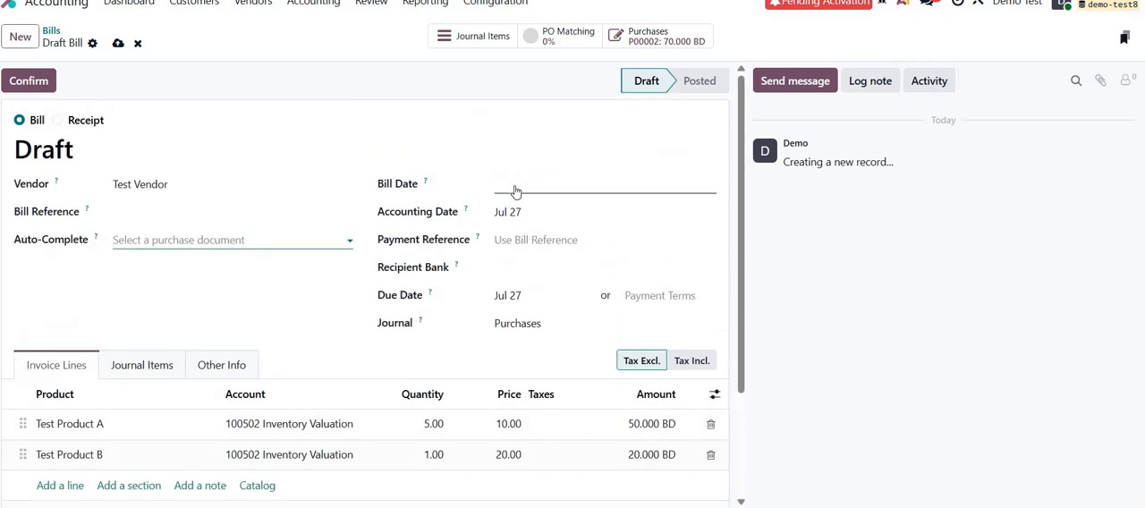
# Set the bill date to Jul 27 and confirm the vendor bill.
pyautogui.click(514, 191)
pyautogui.click(565, 383)
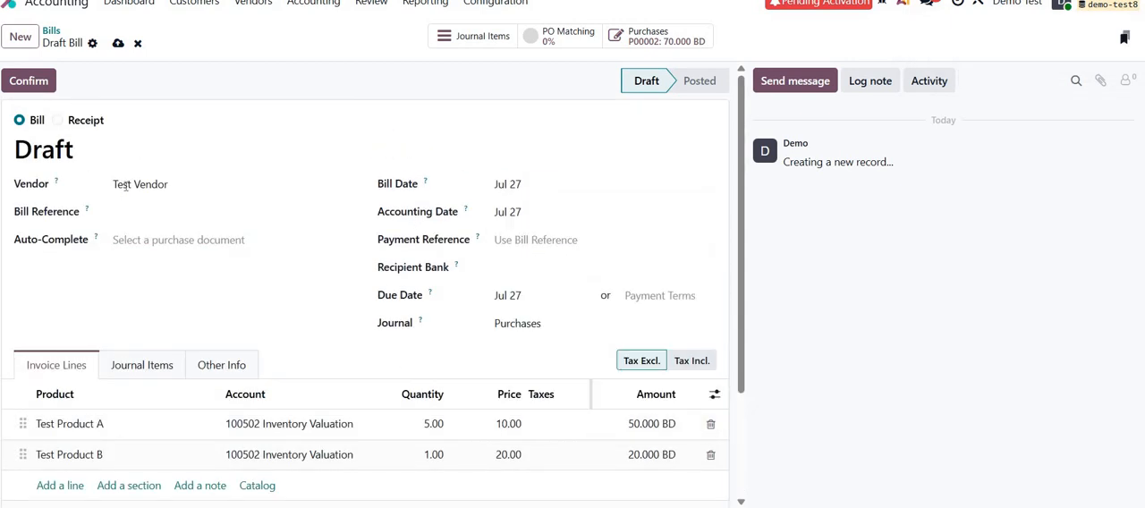
pyautogui.click(51, 86)
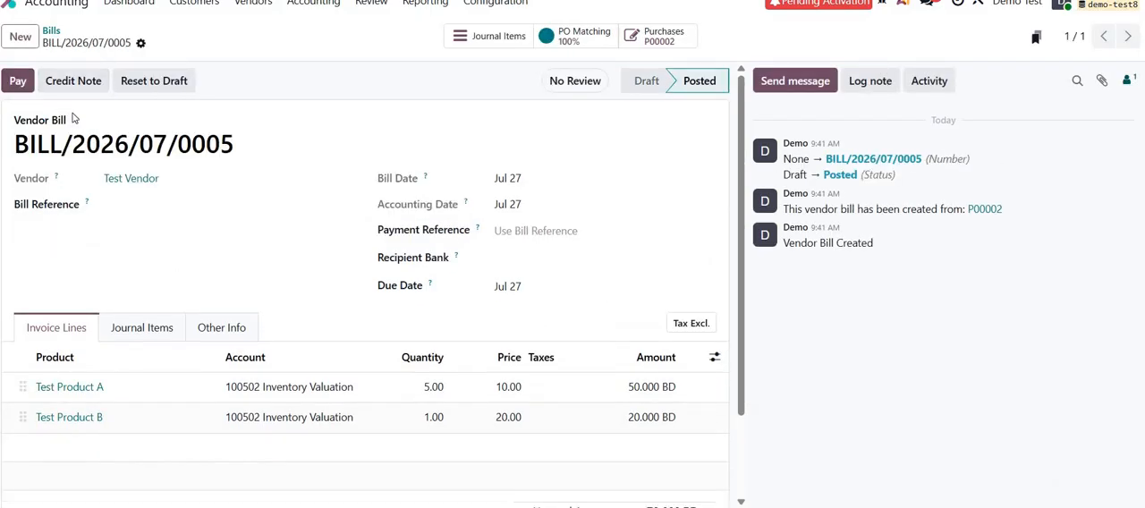
# Start a new vendor bill with DHL as the vendor.
pyautogui.click(31, 42)
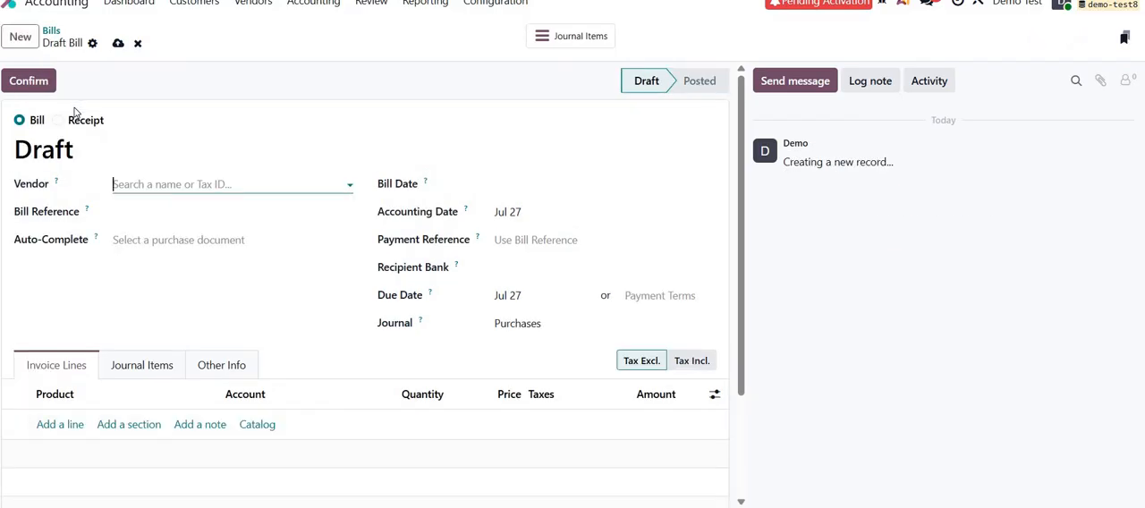
pyautogui.write('dh')
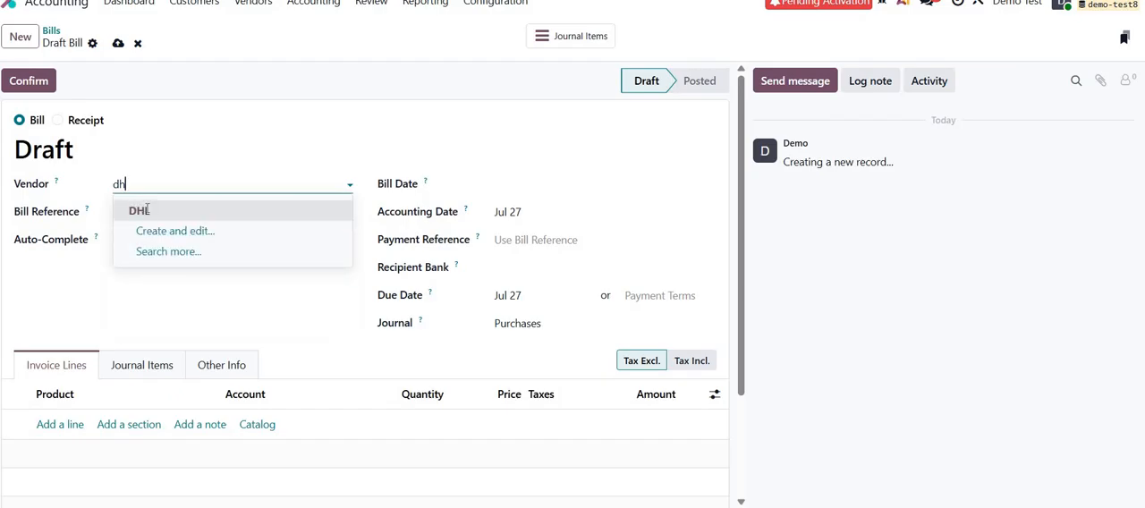
pyautogui.click(146, 210)
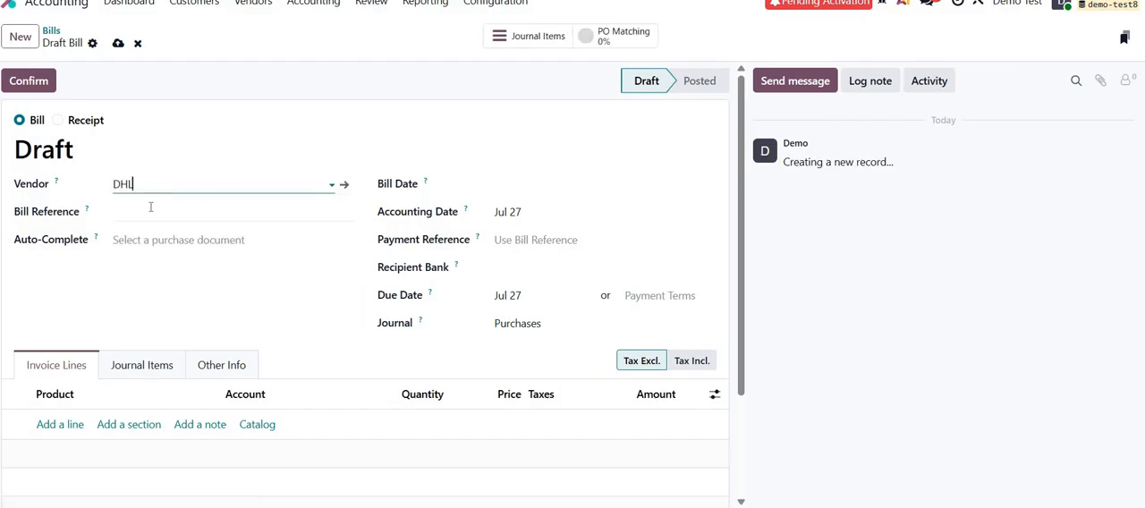
# Add a Custom Duty line to the DHL bill with a price of 100 and no tax.
pyautogui.click(70, 425)
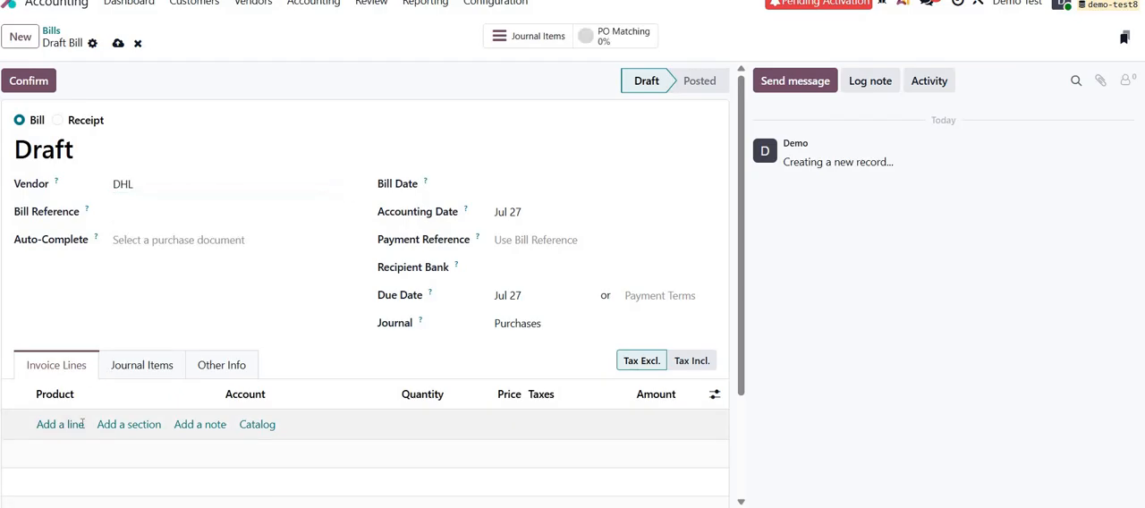
pyautogui.click(82, 424)
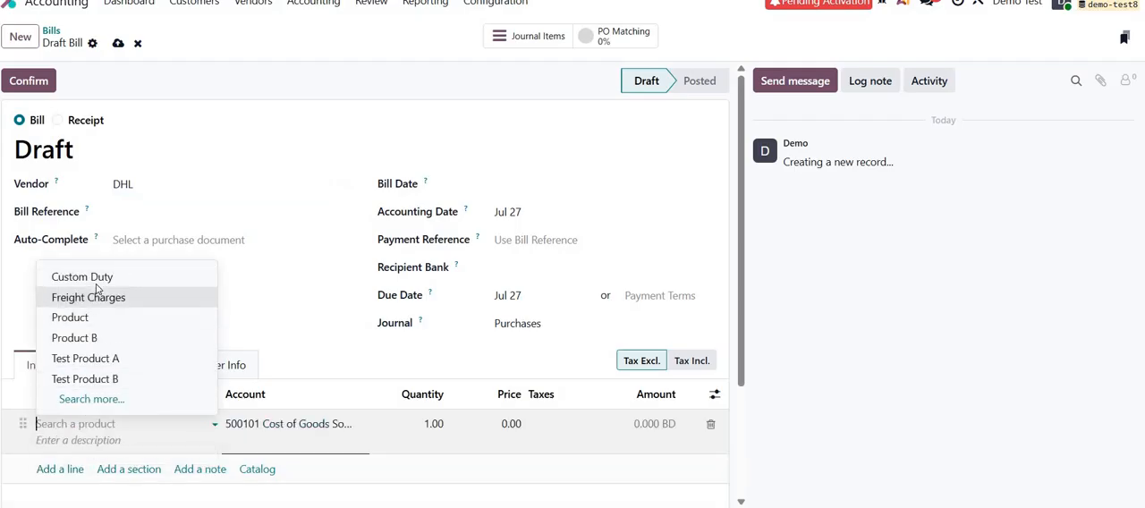
pyautogui.click(89, 278)
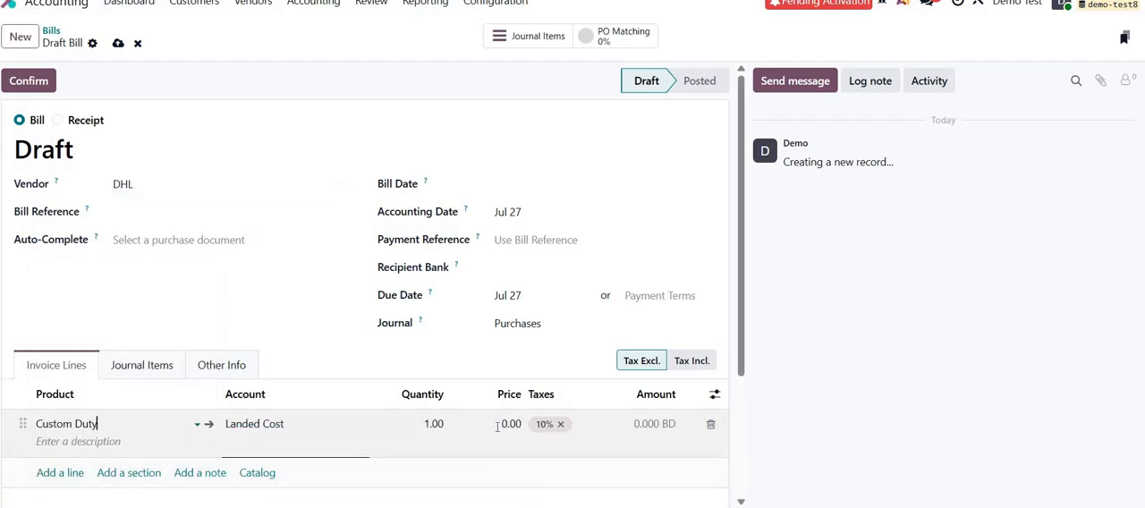
pyautogui.click(498, 427)
pyautogui.write('100')
pyautogui.click(563, 424)
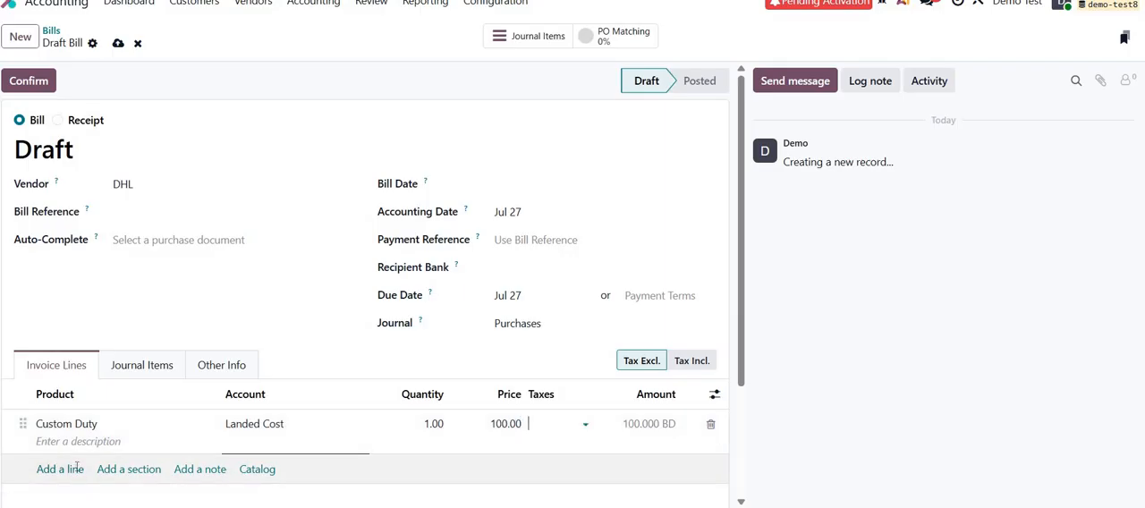
# Add a Freight Charges line to the DHL bill with a price of 25 and no tax.
pyautogui.click(77, 467)
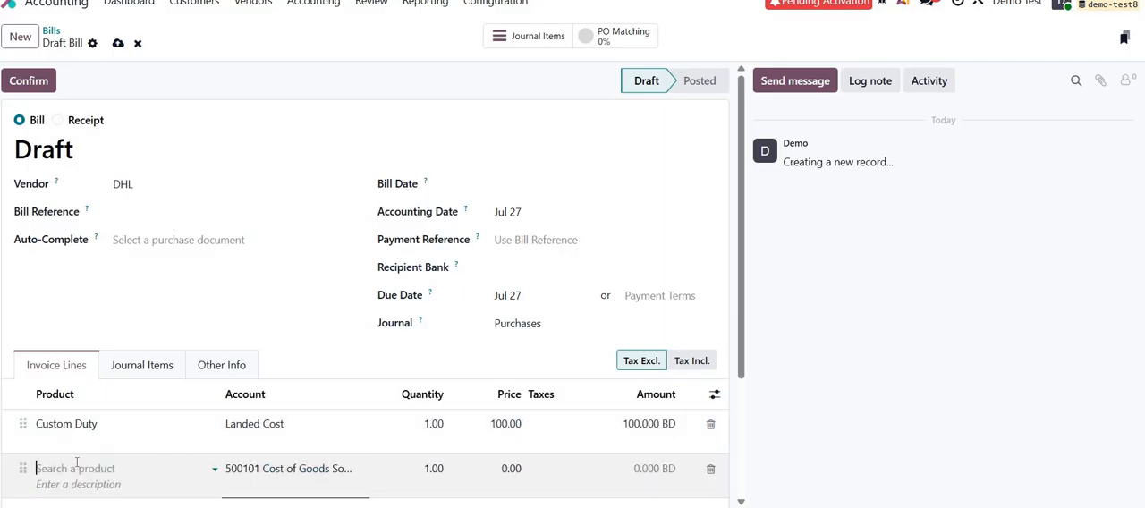
pyautogui.press('Return')
pyautogui.click(495, 466)
pyautogui.write('25')
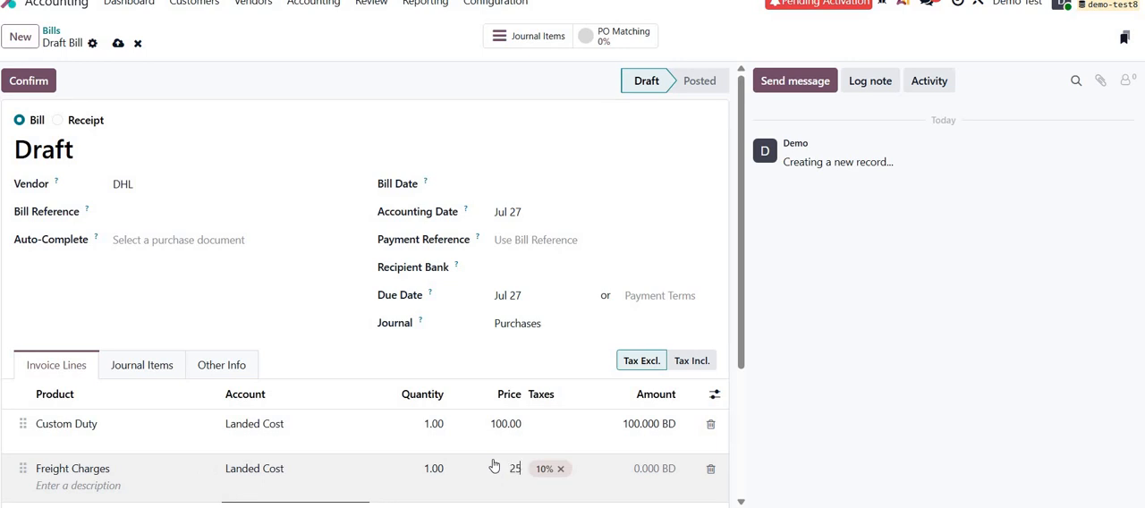
pyautogui.press('Tab')
pyautogui.press('BackSpace')
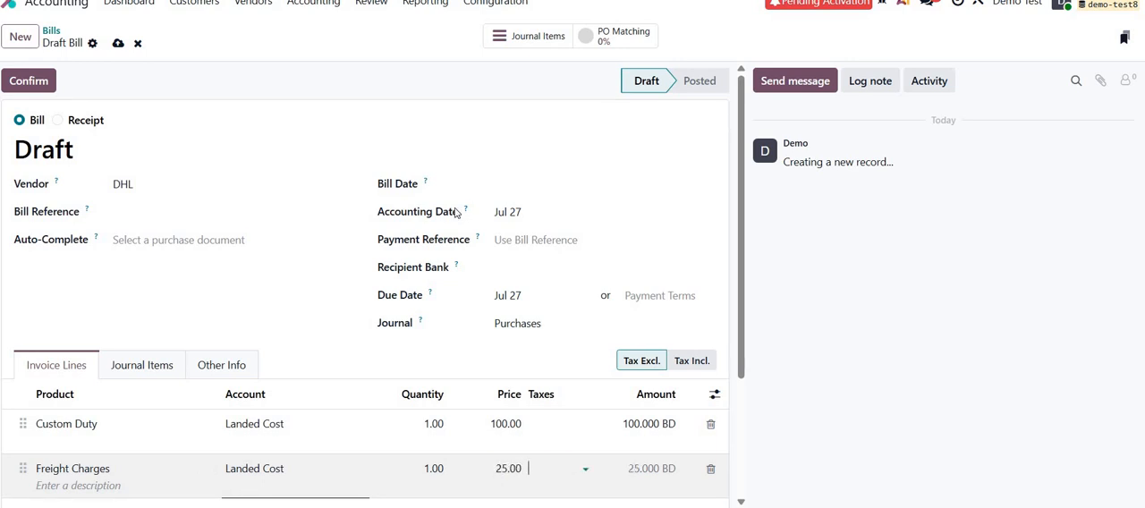
# Set the DHL bill's date to Jul 27 and confirm the bill.
pyautogui.click(528, 186)
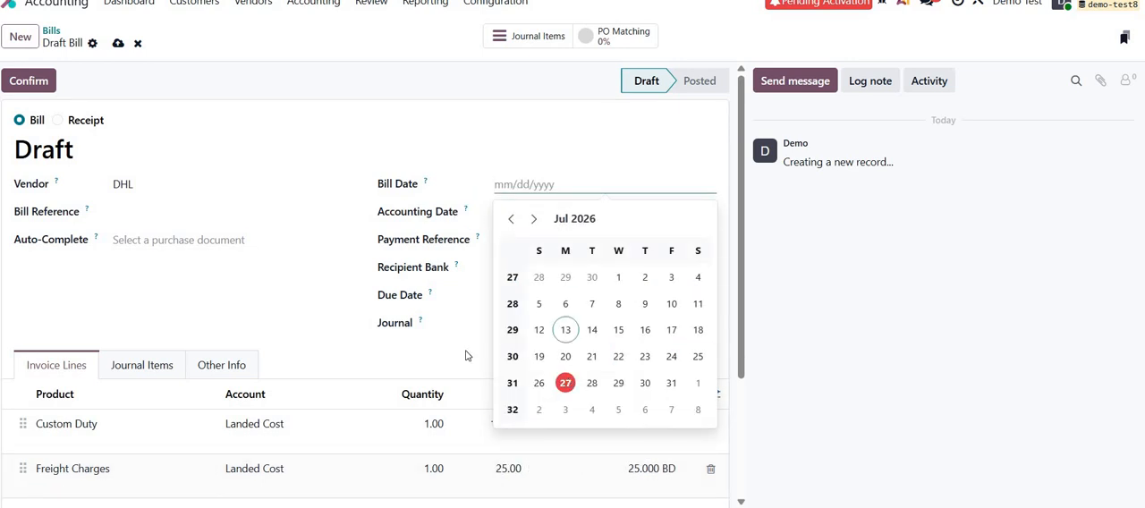
pyautogui.click(36, 105)
pyautogui.click(28, 82)
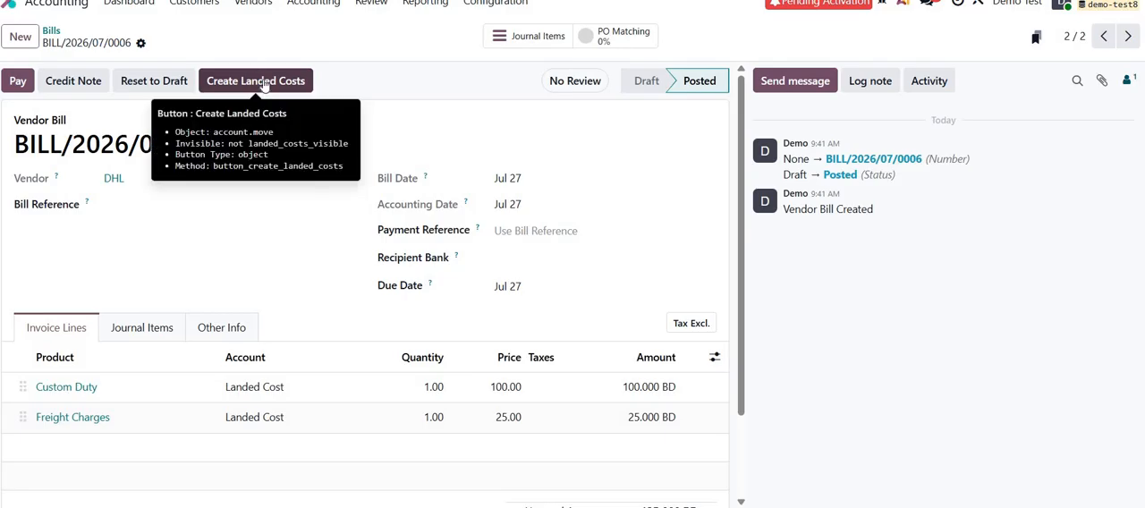
# Create a landed cost from the DHL bill and review the split methods available for the Custom Duty line.
pyautogui.click(264, 84)
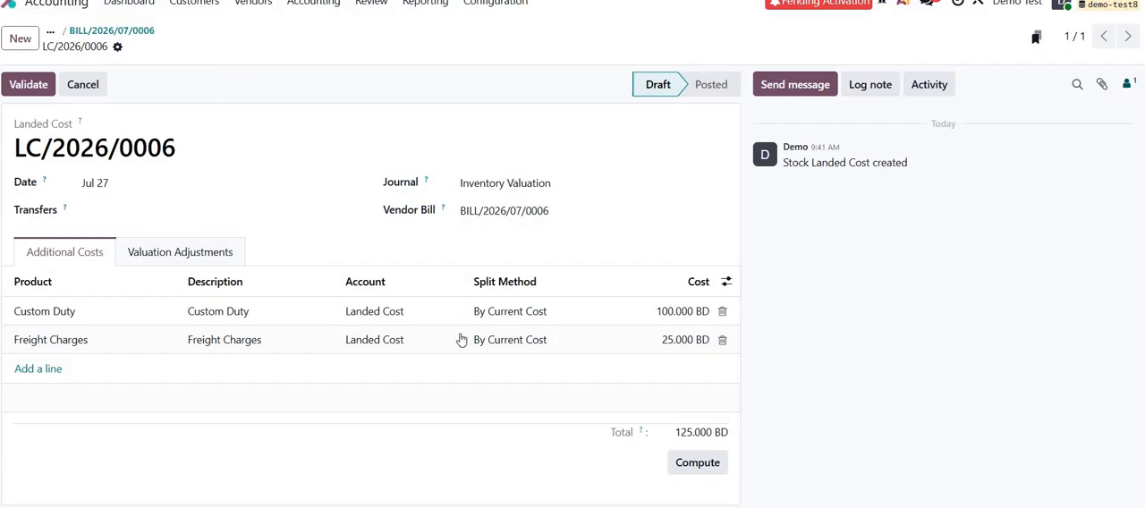
pyautogui.click(557, 311)
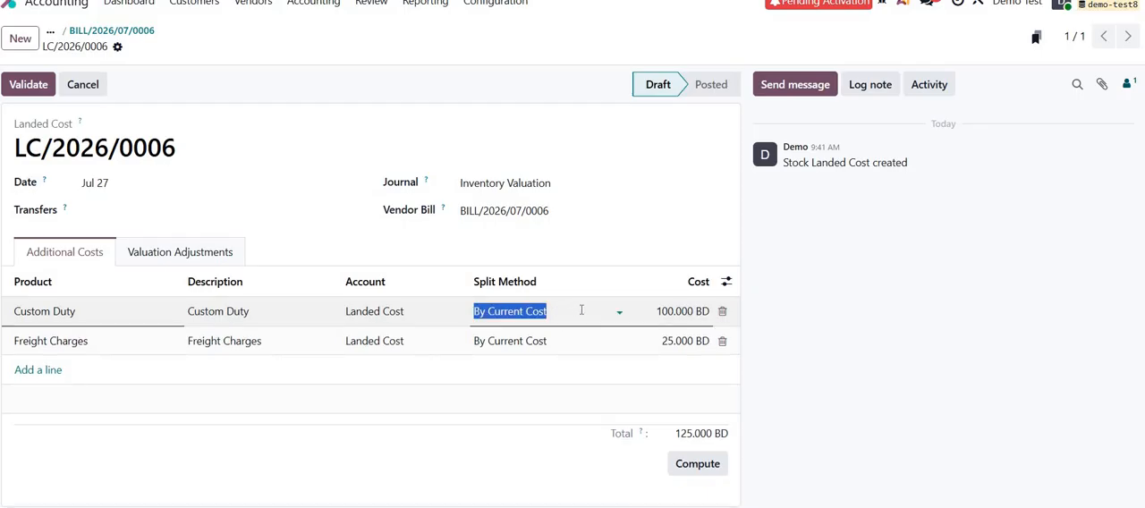
pyautogui.click(582, 310)
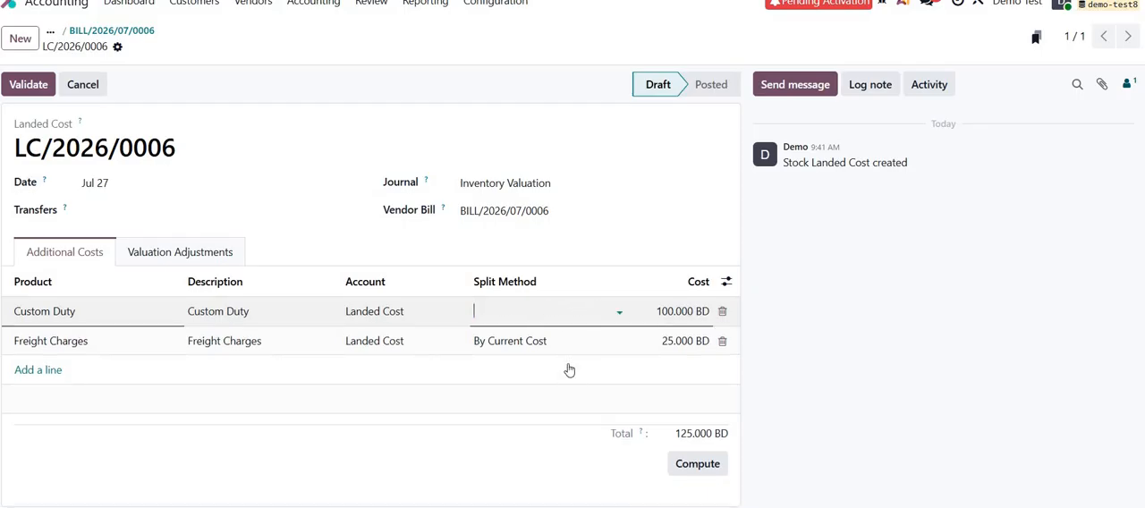
pyautogui.click(356, 163)
pyautogui.click(336, 160)
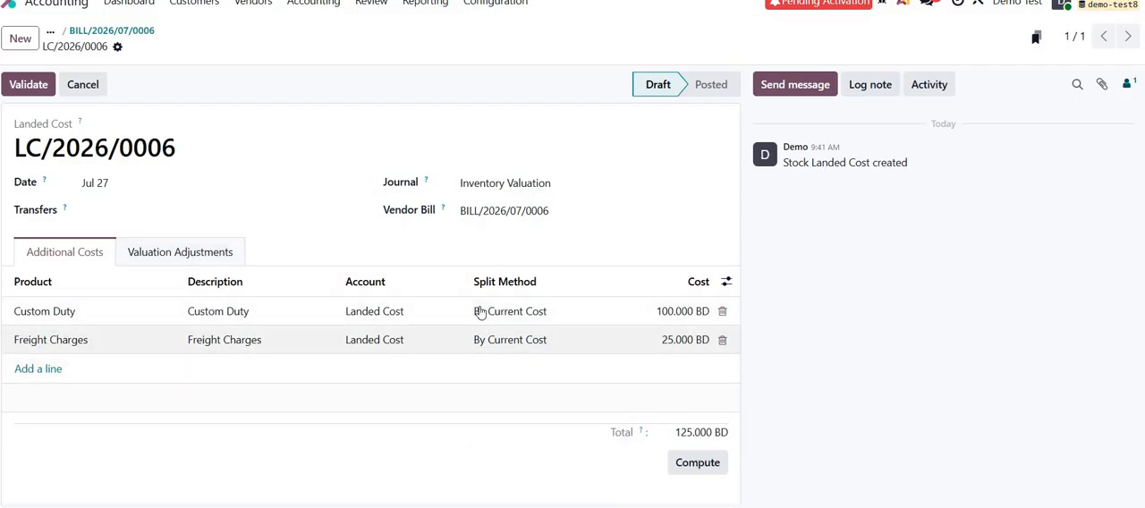
# Try to compute the landed cost without a linked transfer and check its valuation adjustments.
pyautogui.click(173, 254)
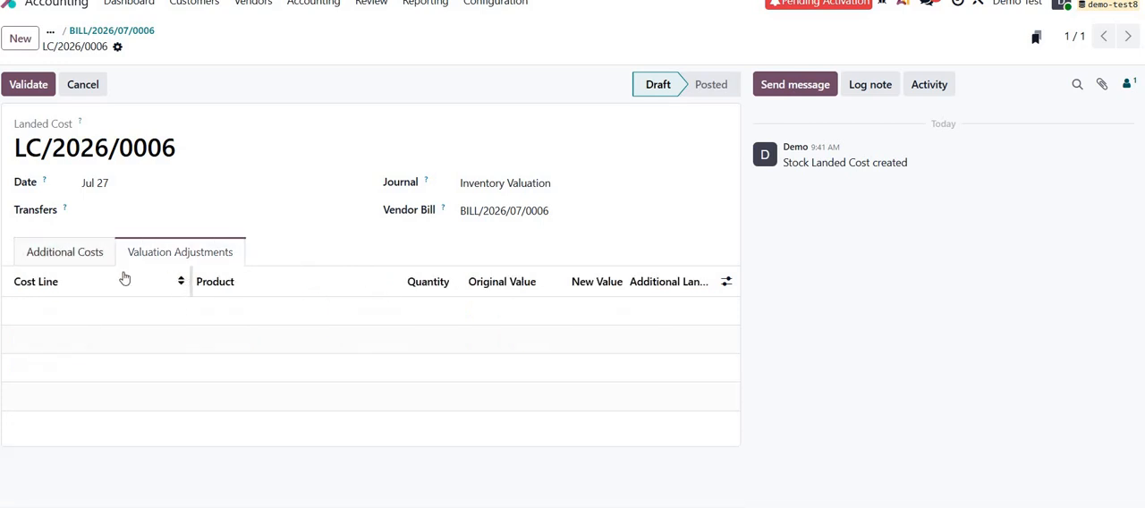
pyautogui.click(54, 254)
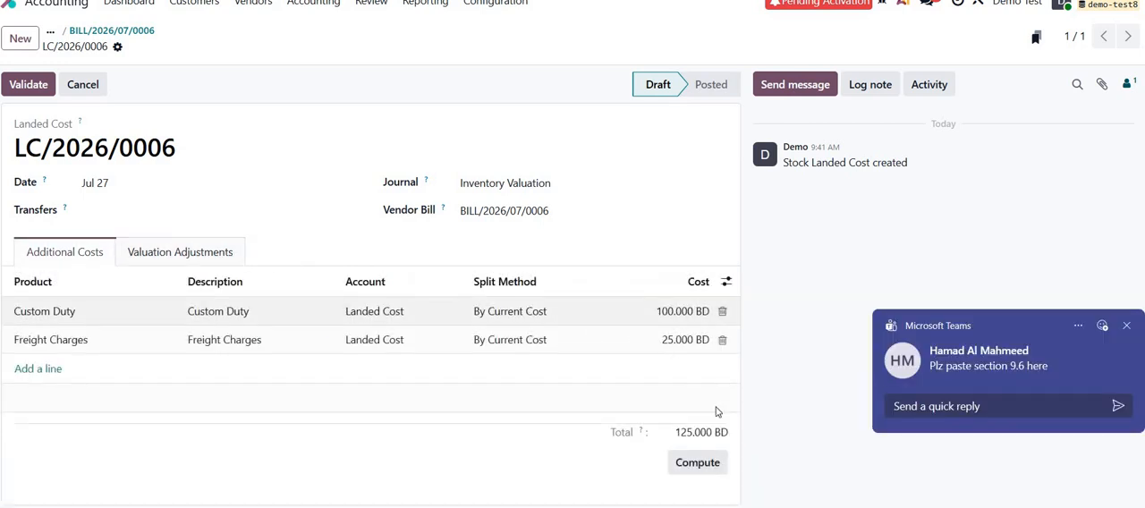
pyautogui.click(700, 464)
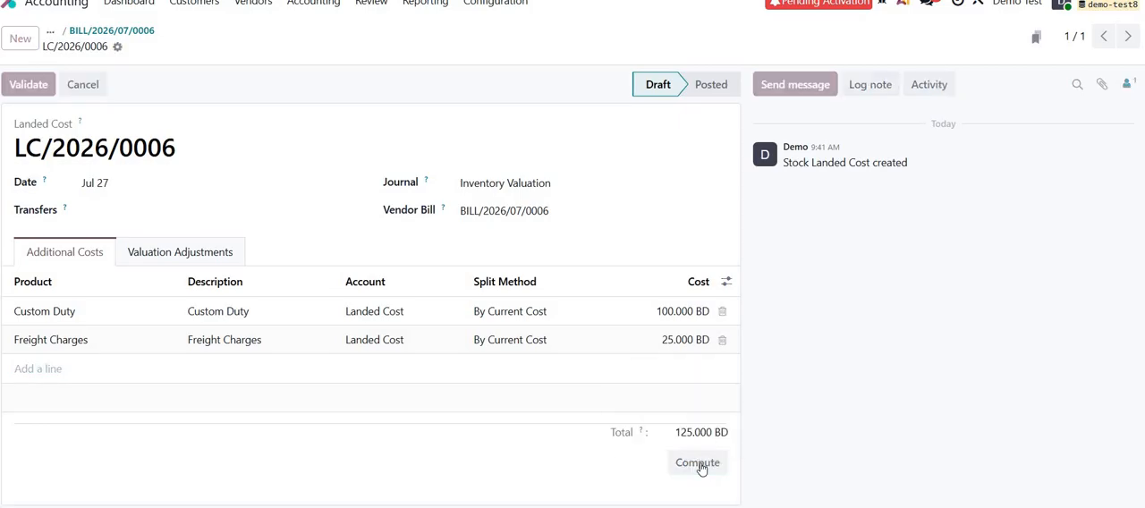
pyautogui.click(204, 254)
pyautogui.click(65, 251)
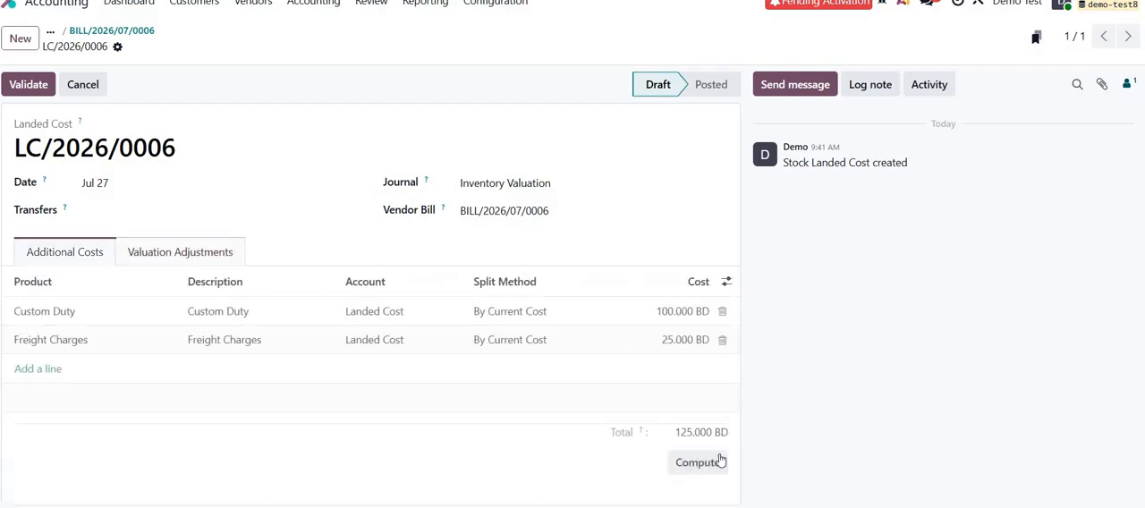
pyautogui.click(694, 463)
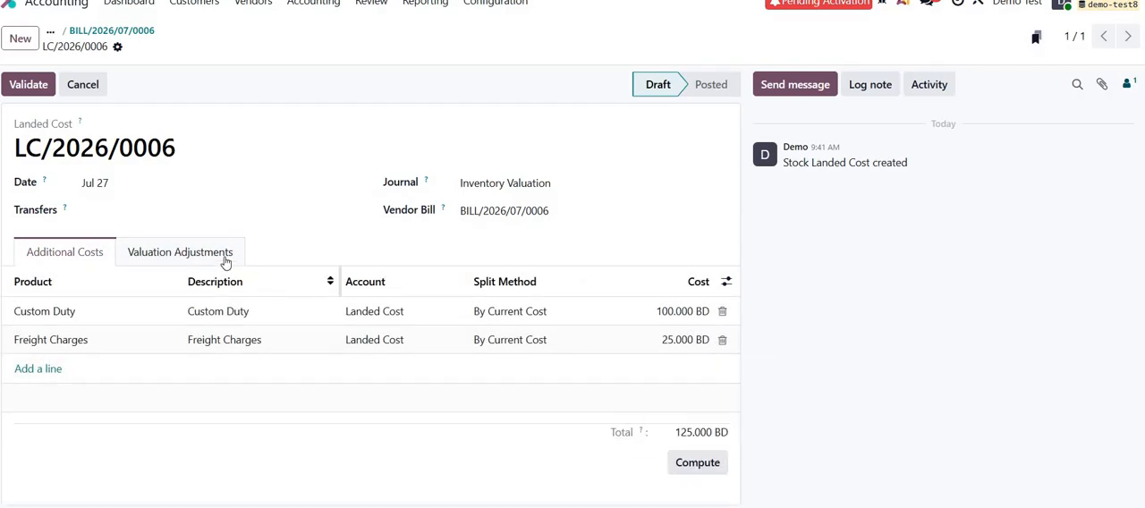
# Link receipt WH/IN/00002 to the landed cost and compute the cost allocation.
pyautogui.click(141, 212)
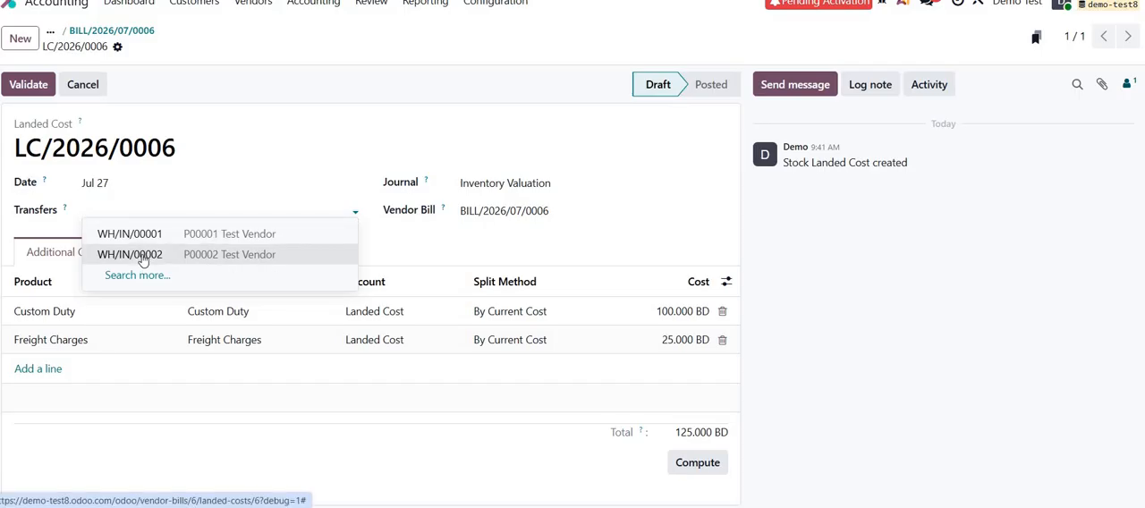
pyautogui.click(142, 259)
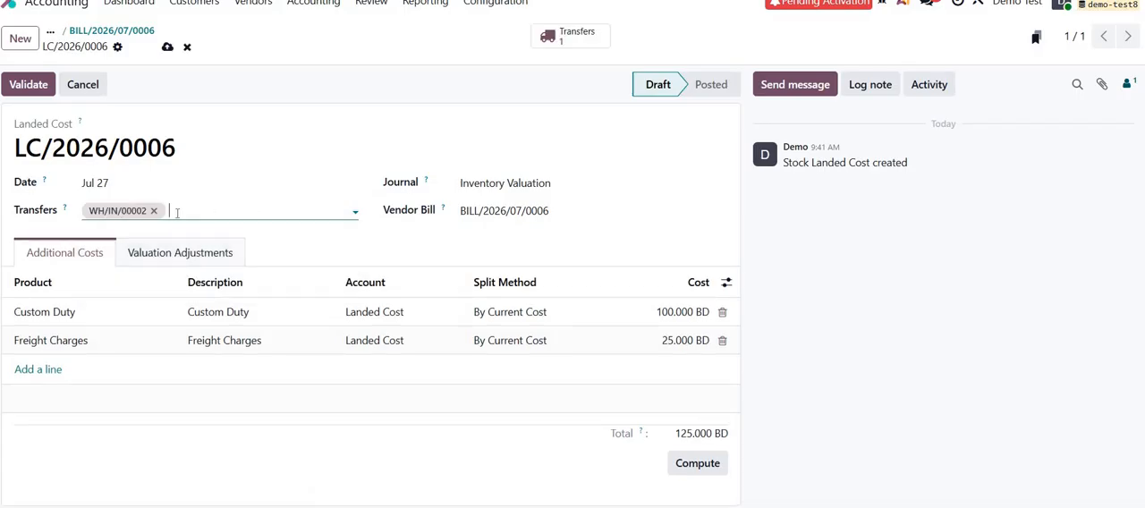
pyautogui.click(707, 467)
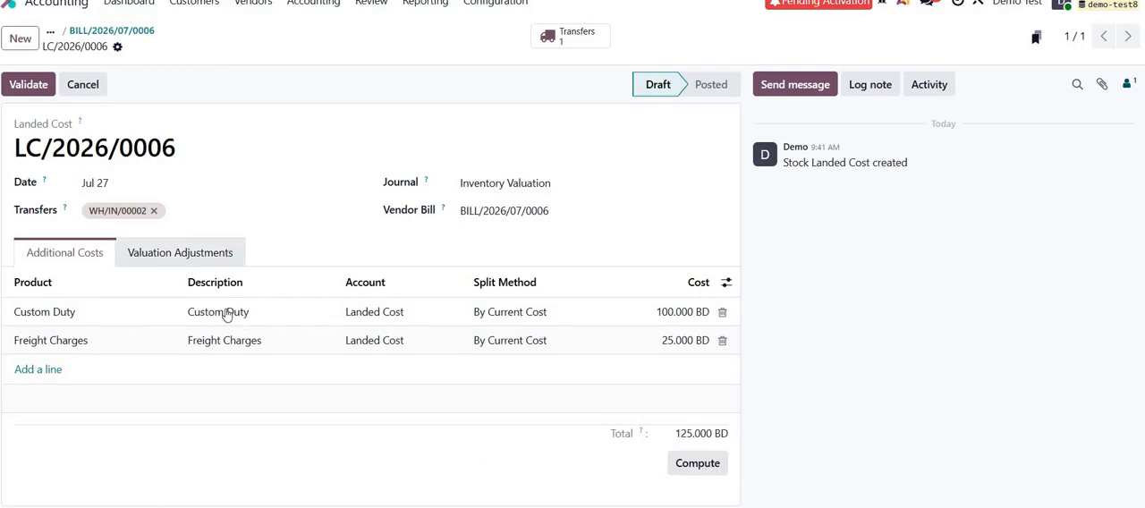
# Review the valuation adjustments for Test Product A and Test Product B, and validate the landed cost.
pyautogui.click(207, 254)
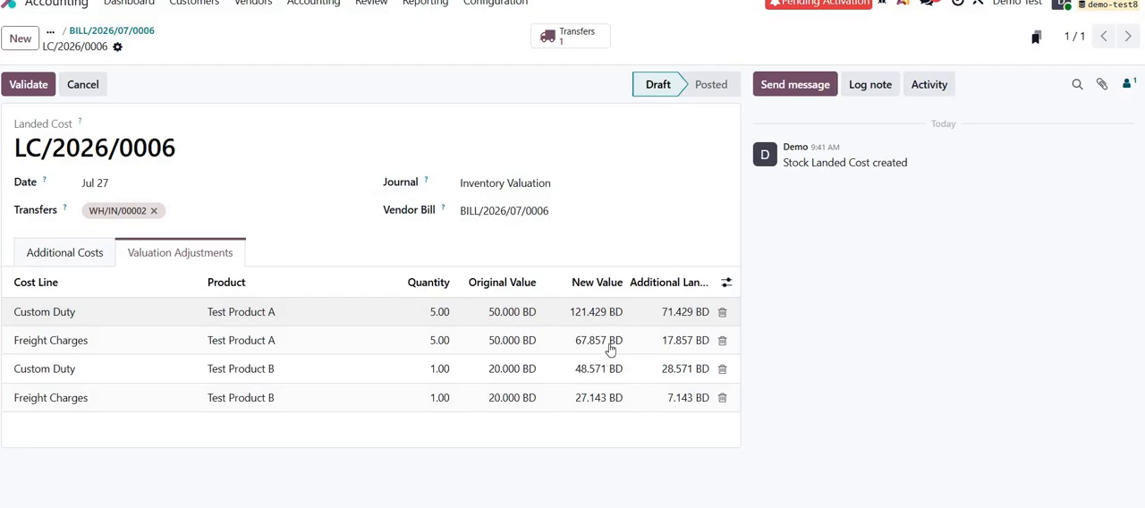
pyautogui.click(28, 85)
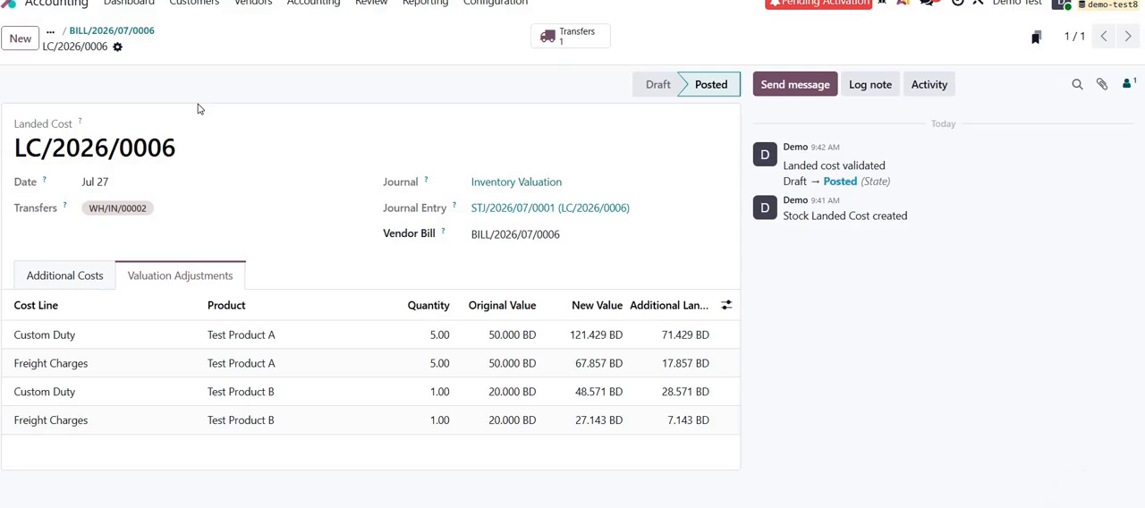